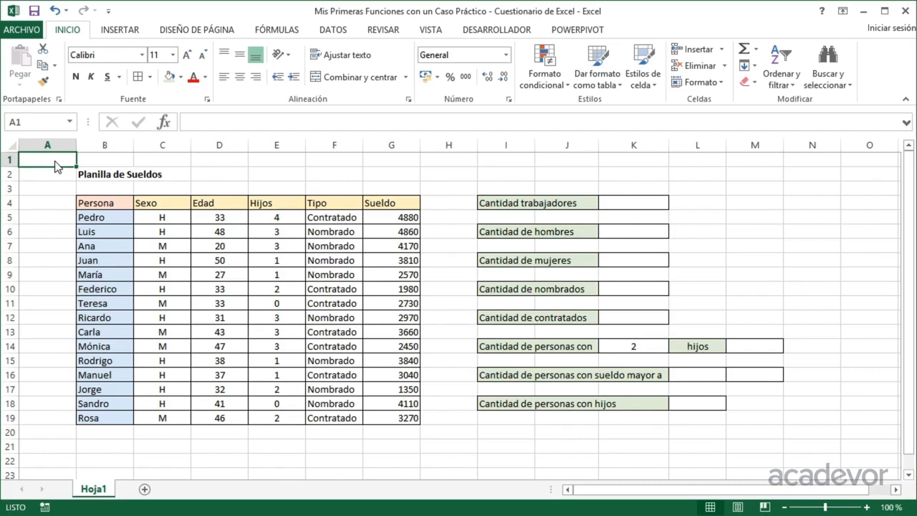
- Count the workers in K4 with a CONTARA formula over the Persona range B5:B19
left_click(647, 200)
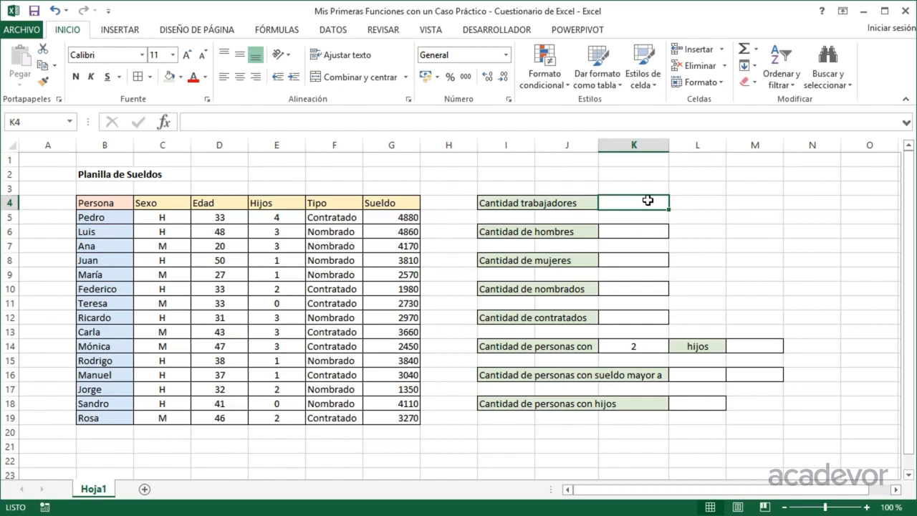
type("=con")
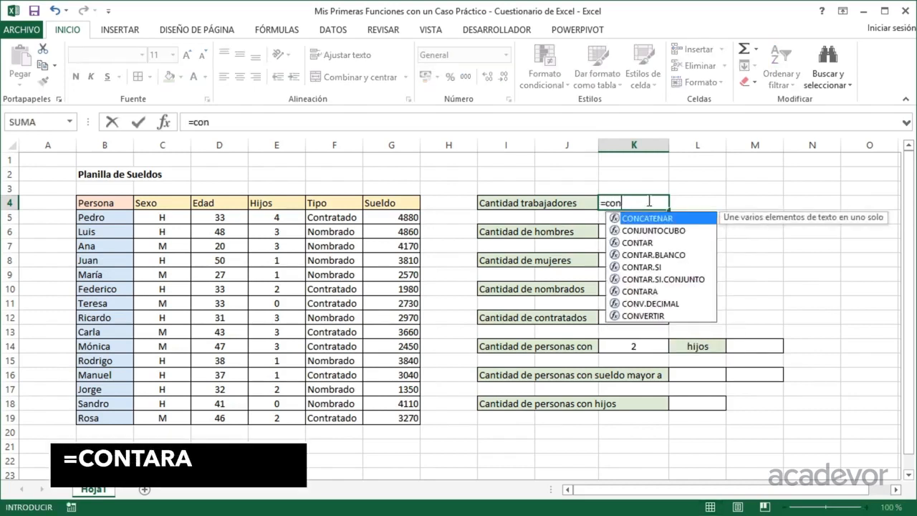
key("Down")
key("Down")
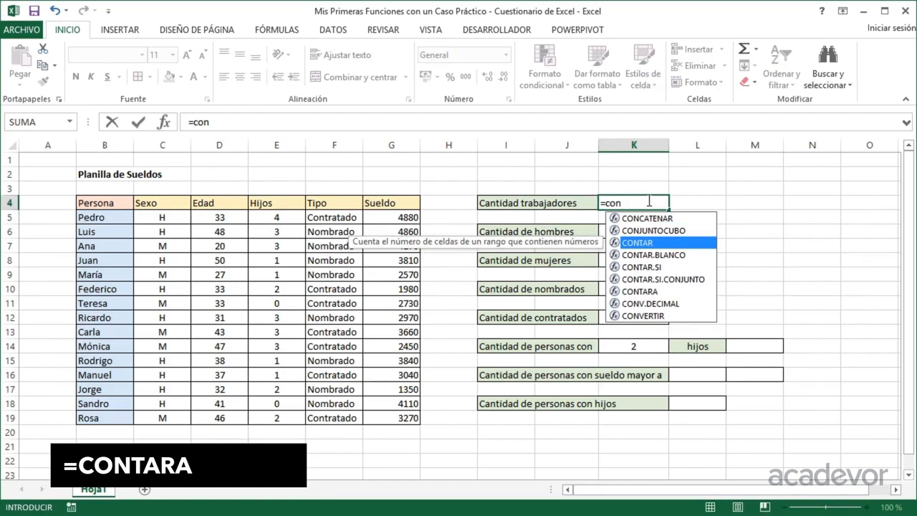
key("Down")
key("Down")
key("Down")
key("Tab")
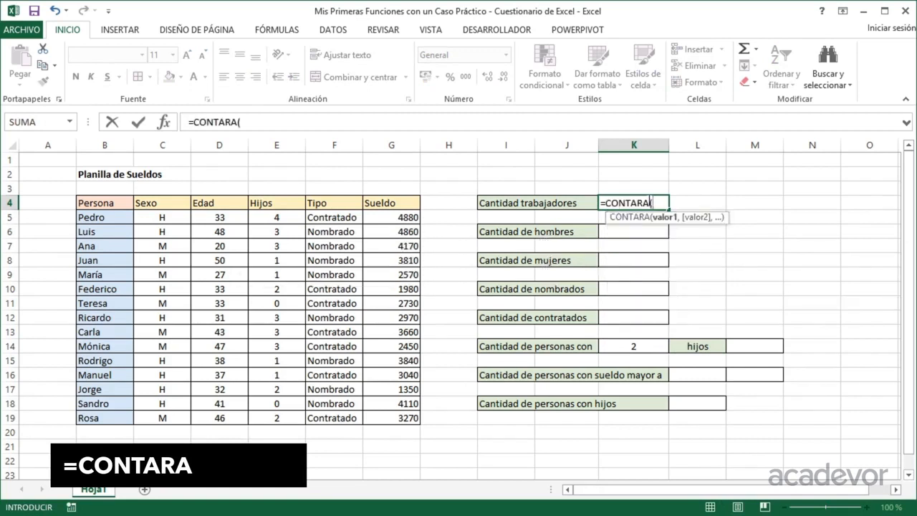
left_click_drag(102, 215, 104, 413)
key("Return")
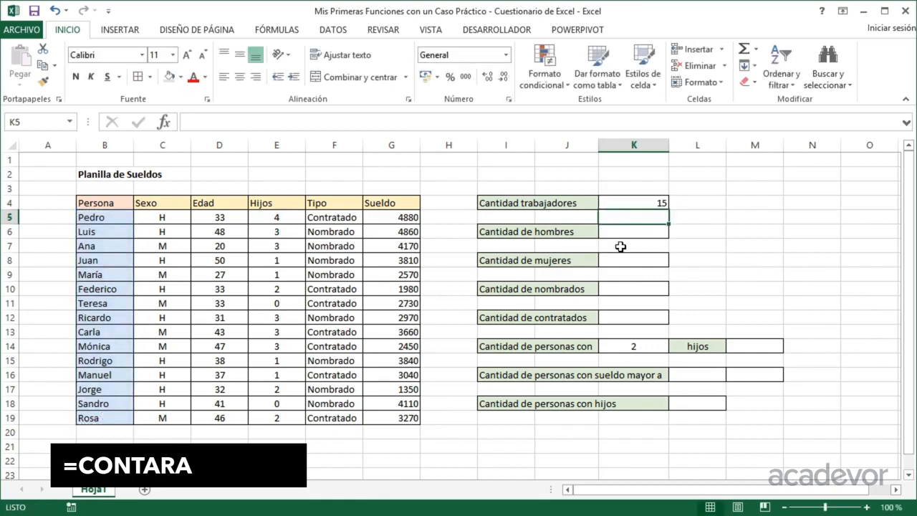
- Show the text of K4's formula in L4 with FORMULATEXTO
left_click(696, 200)
type("=")
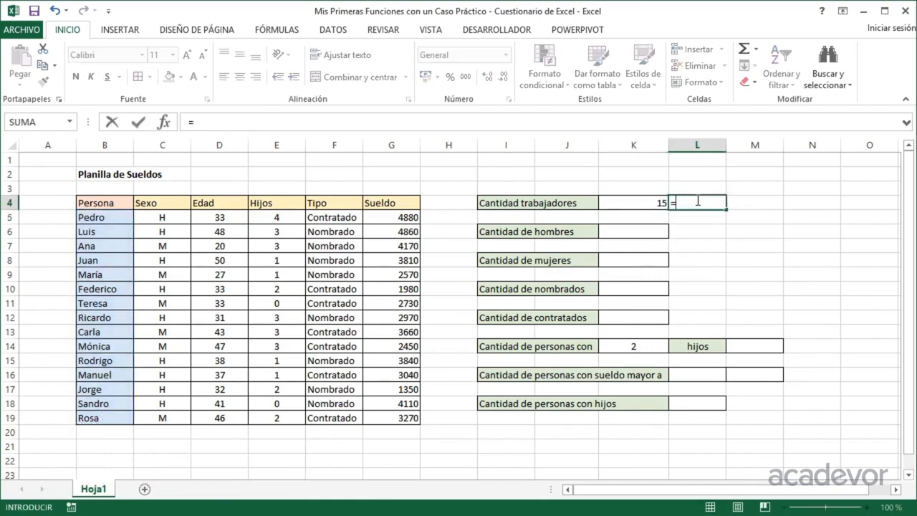
type("c")
key("BackSpace")
type("for")
key("Tab")
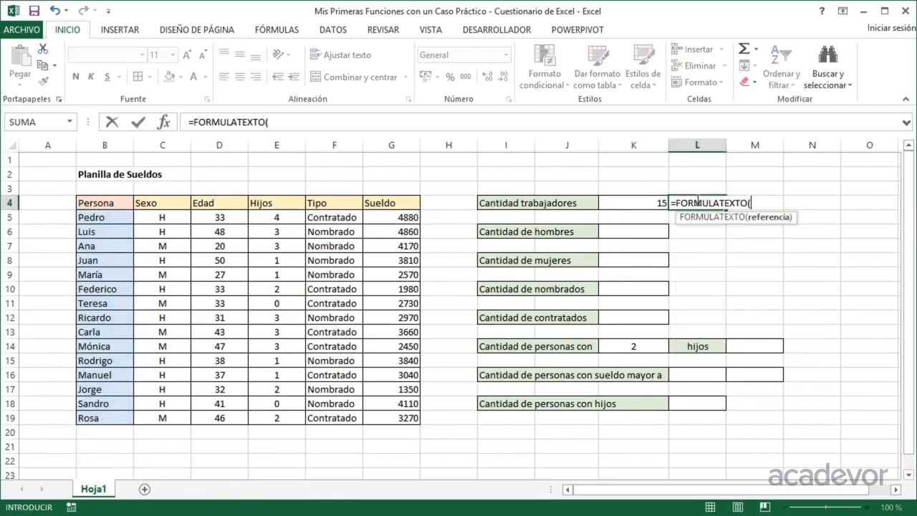
left_click(634, 203)
key("Return")
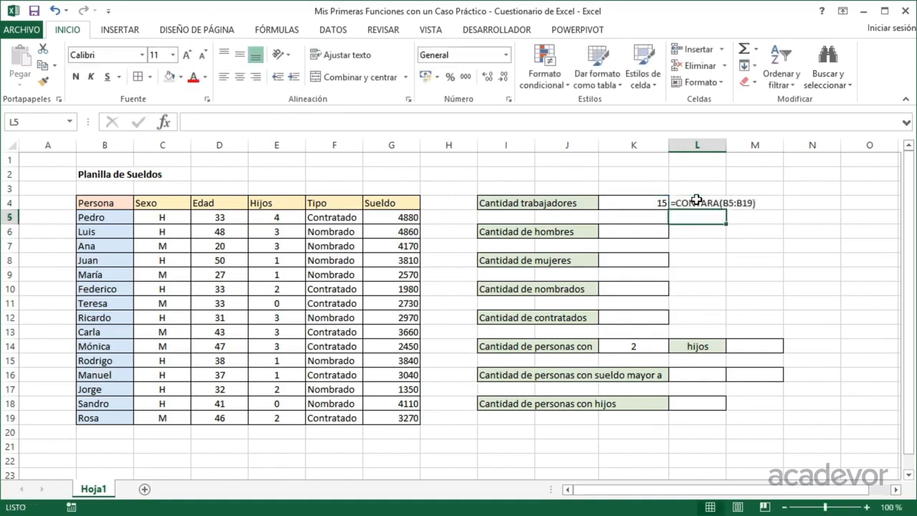
- Count the men in K6 with the formula =CONTAR.SI(C5:C19,"H")
left_click(634, 204)
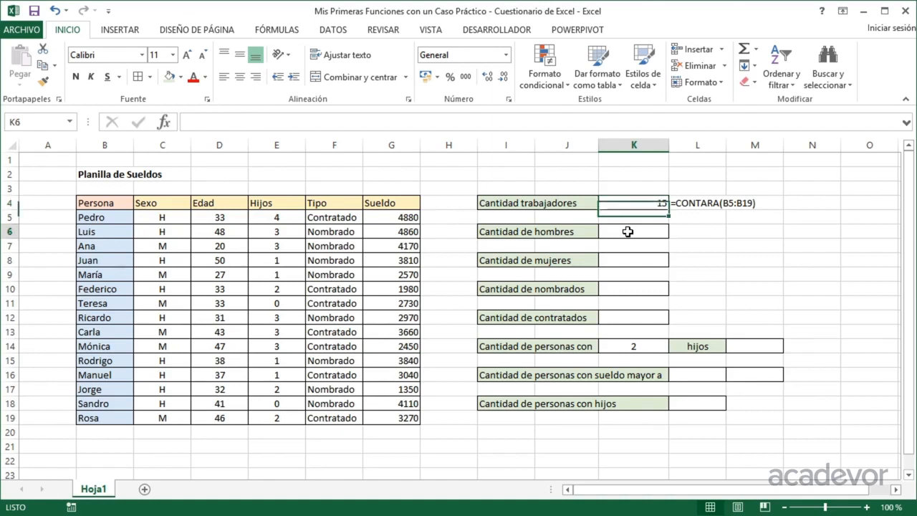
left_click(628, 232)
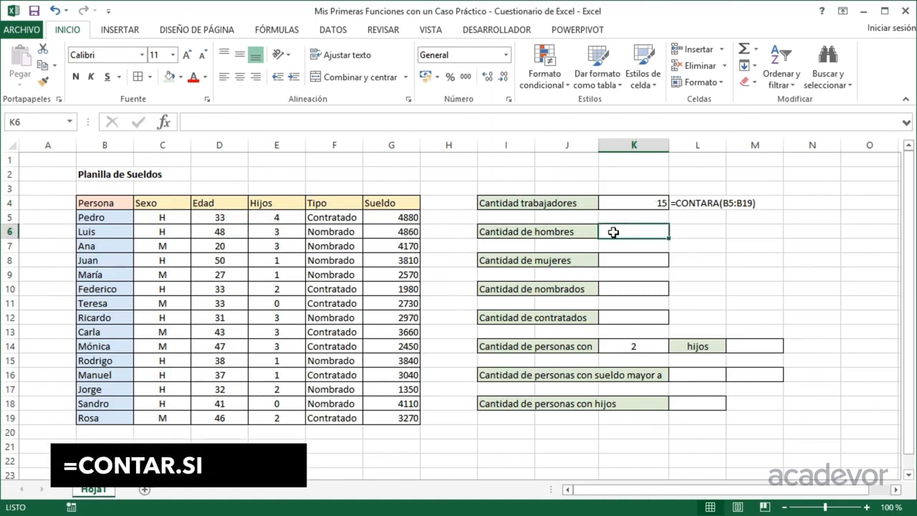
type("=con")
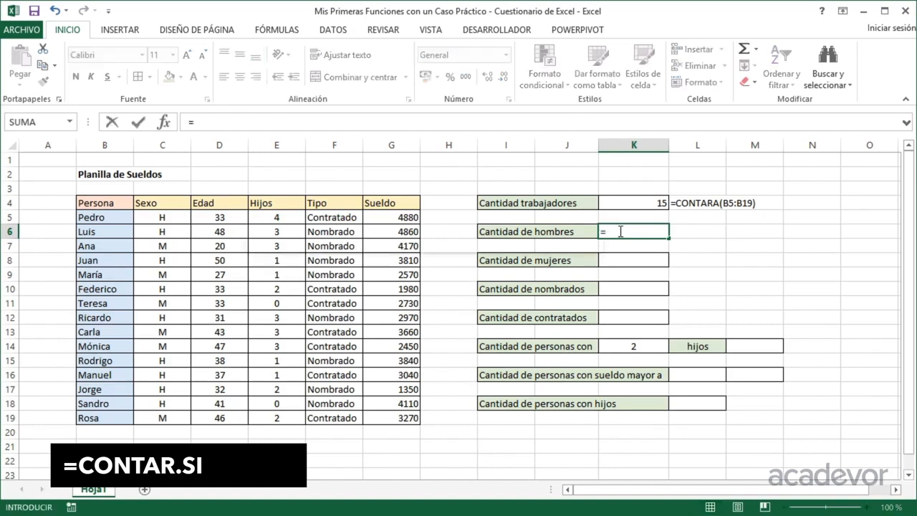
key("Down")
key("Down")
key("Down")
key("Down")
key("Tab")
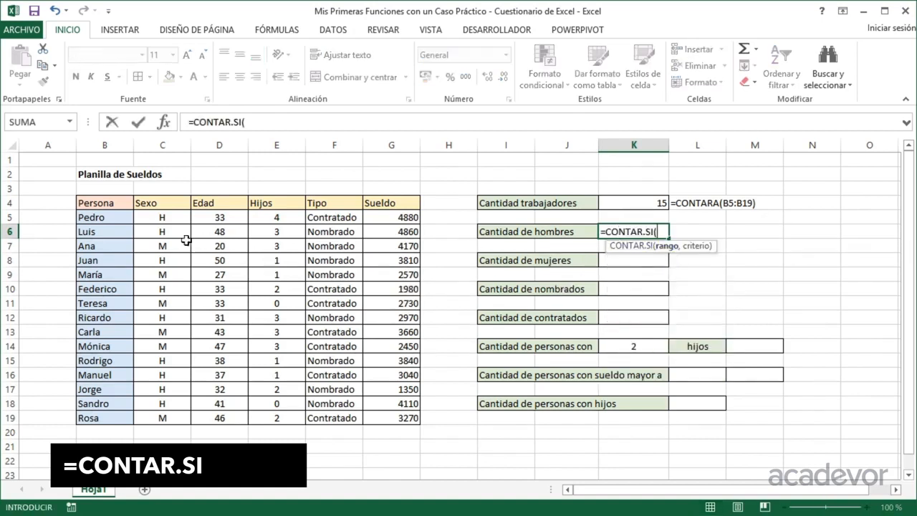
left_click_drag(173, 217, 159, 416)
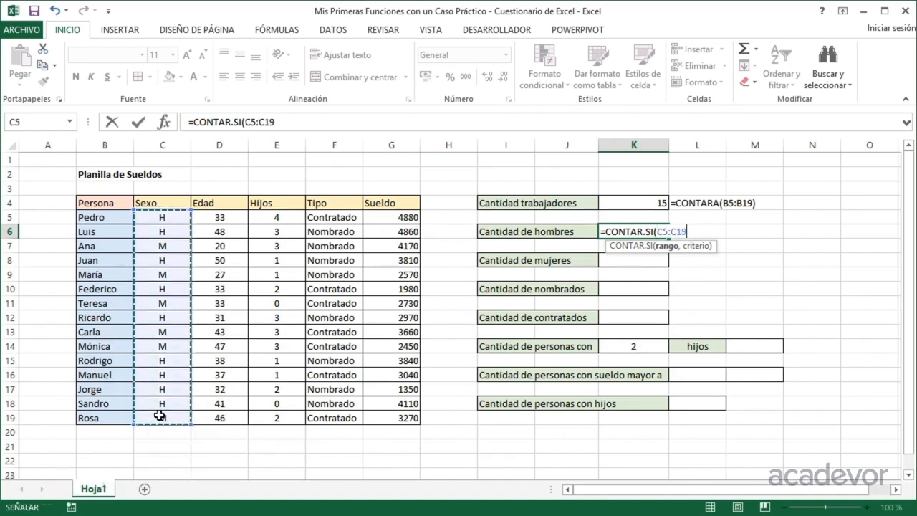
type(",")
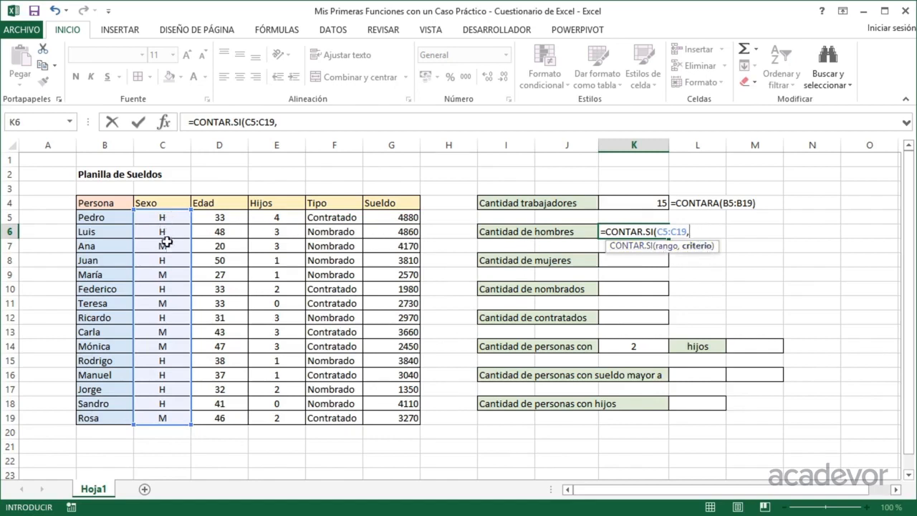
type("\"H\")")
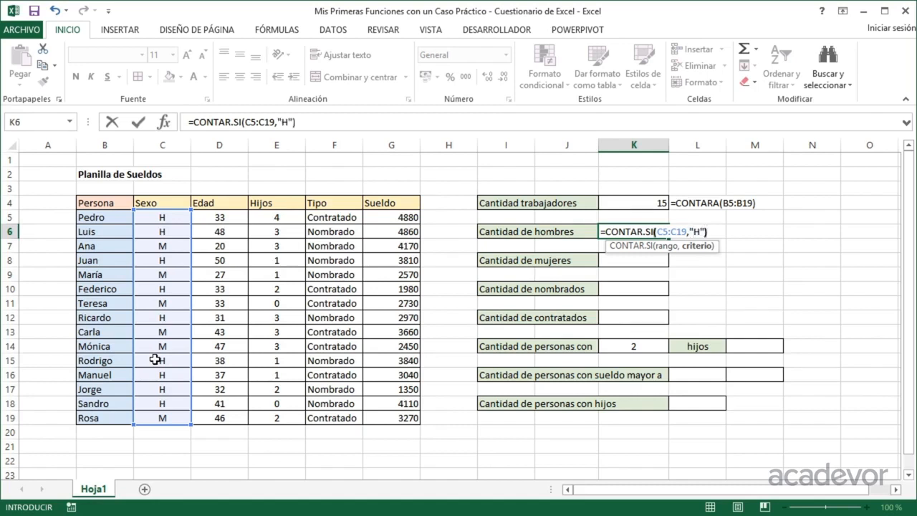
key("Return")
- Show the text of K6's formula in L6 with FORMULATEXTO
key("Up")
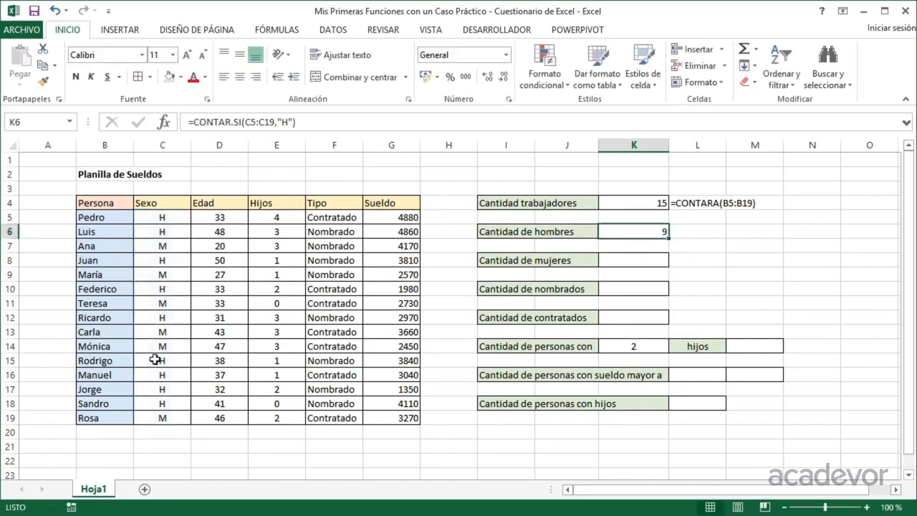
key("Right")
type("=for")
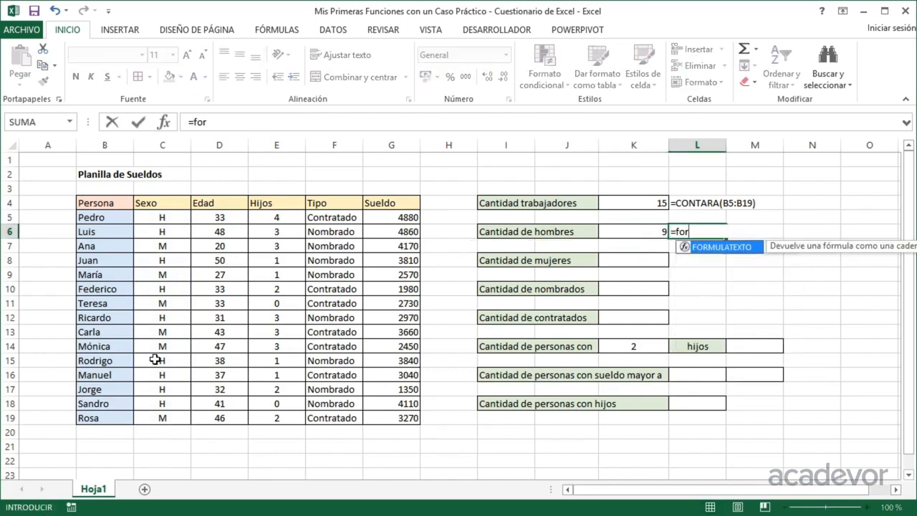
key("Tab")
key("Left")
key("Return")
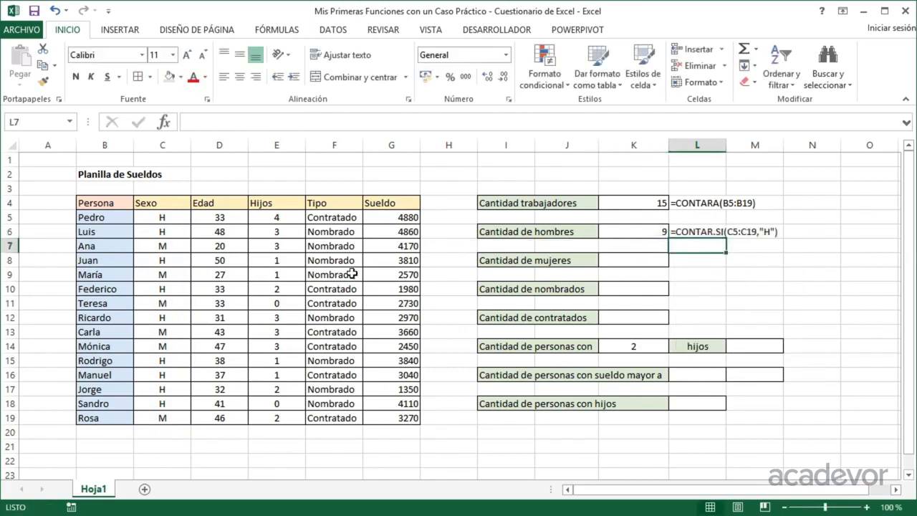
- Count the women in K8 with the formula =CONTAR.SI(C5:C19,"M")
left_click(607, 262)
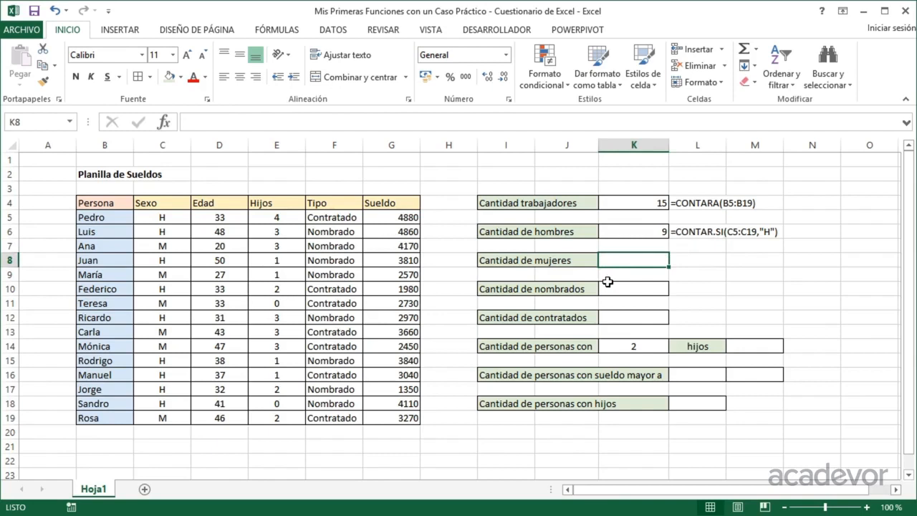
type("=con")
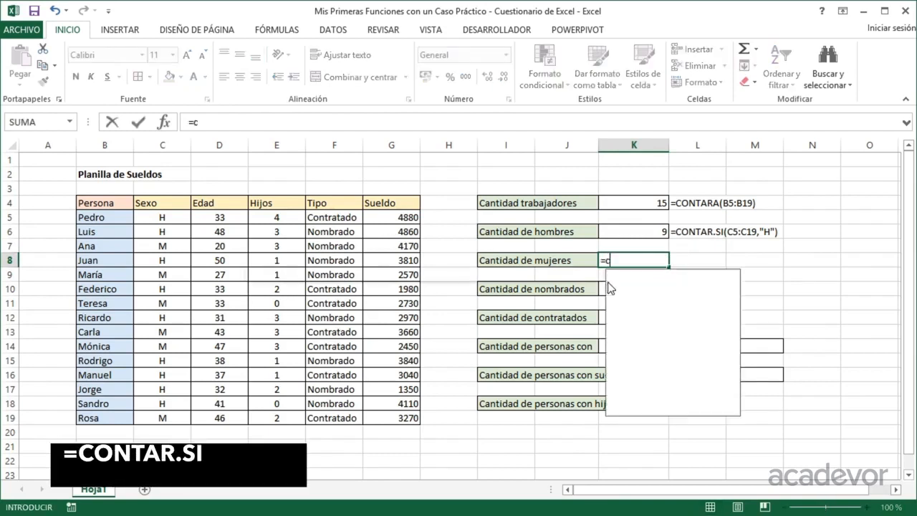
key("Down")
key("Down")
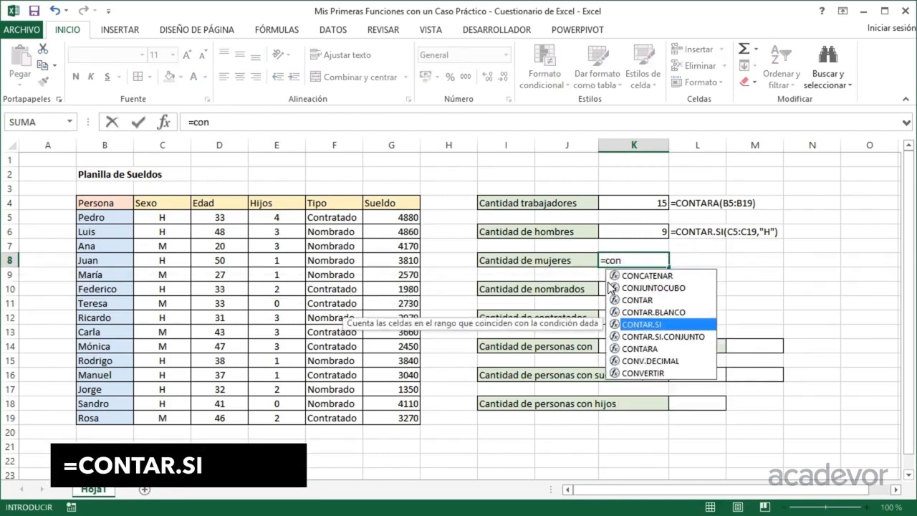
key("Tab")
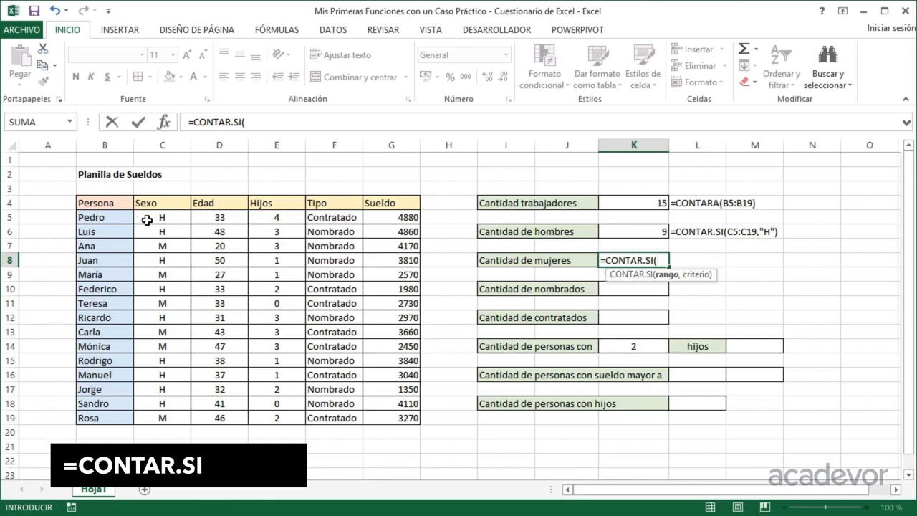
left_click_drag(159, 217, 172, 412)
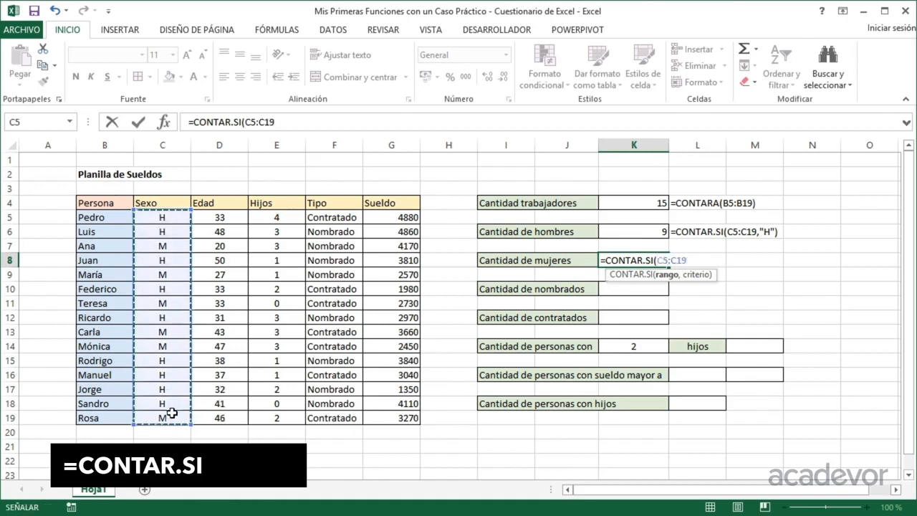
type(",\"")
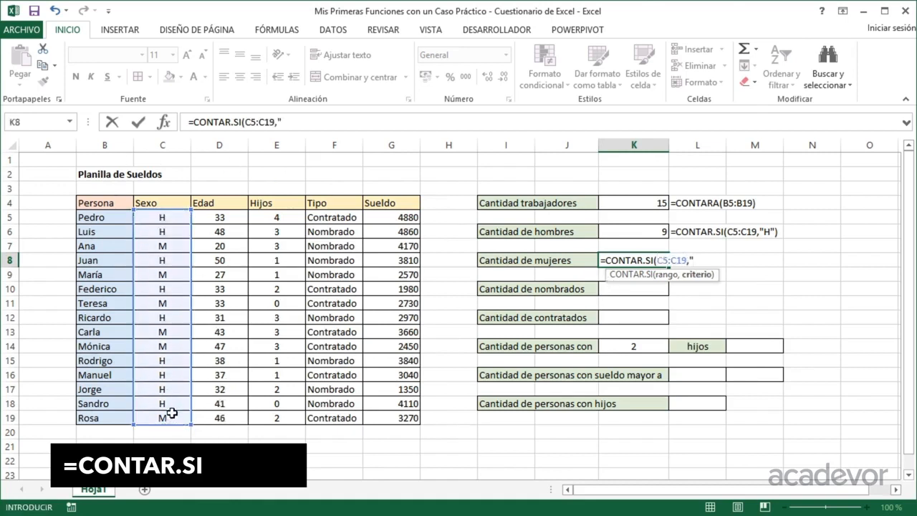
type("M")
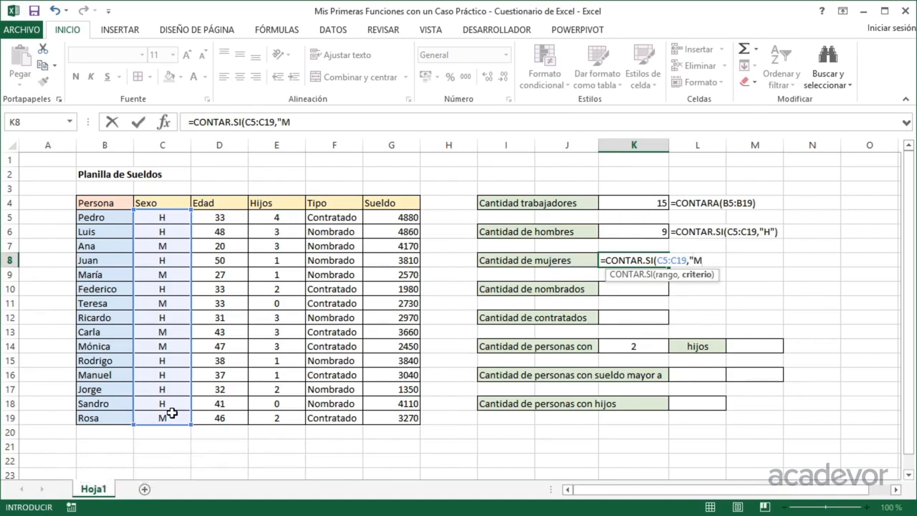
type("\")")
key("Return")
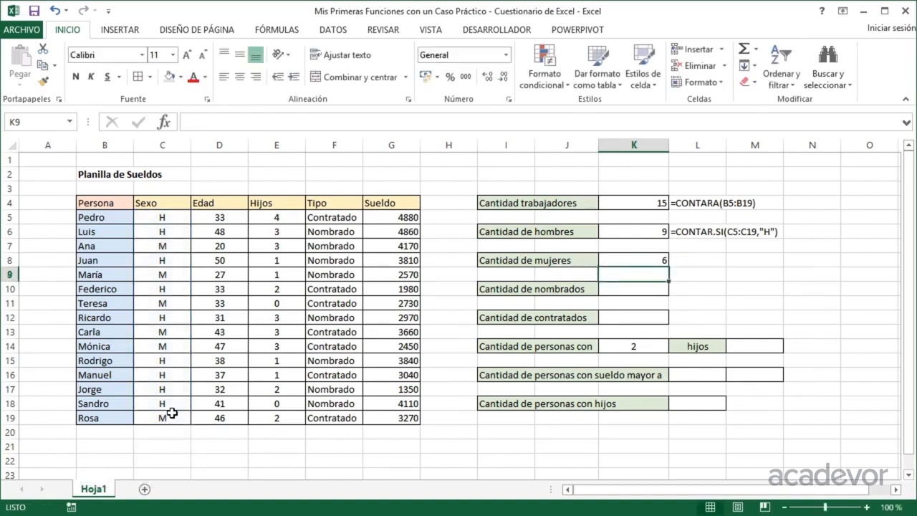
- Copy the FORMULATEXTO formula from L6 to L8 to show the text of the women count formula
key("Up")
key("Right")
key("Up")
key("Up")
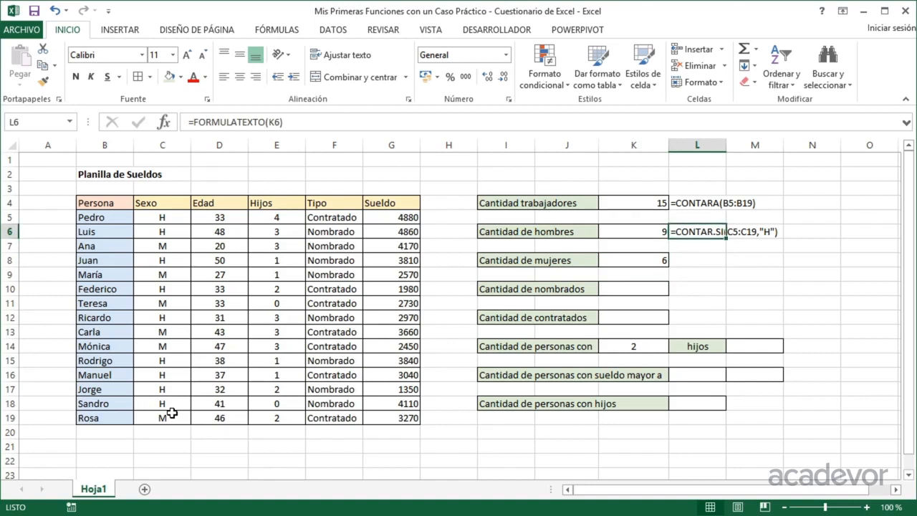
key("ctrl+c")
key("Down")
key("Down")
key("Return")
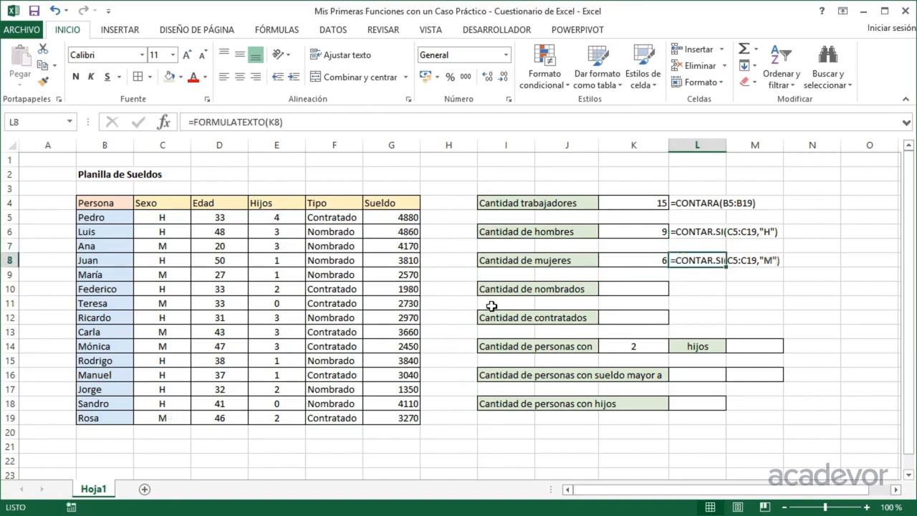
left_click(634, 262)
left_click(633, 233)
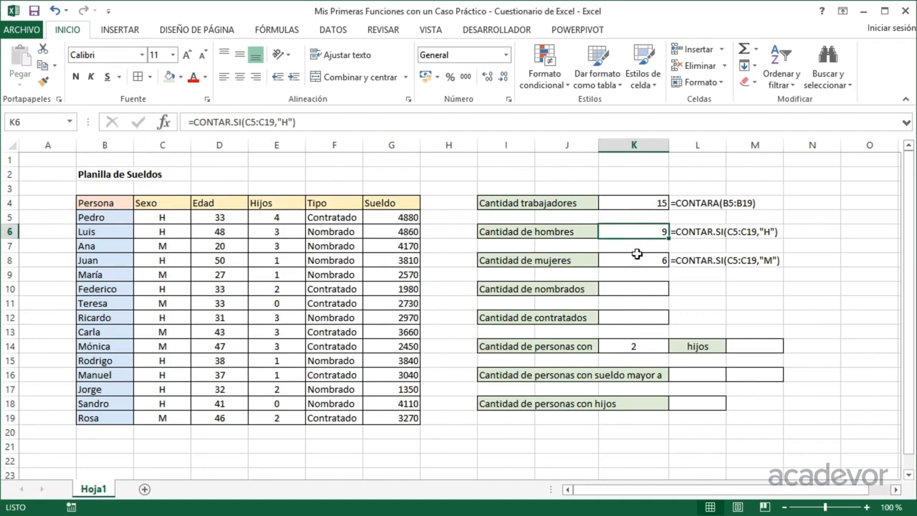
left_click_drag(164, 219, 166, 280)
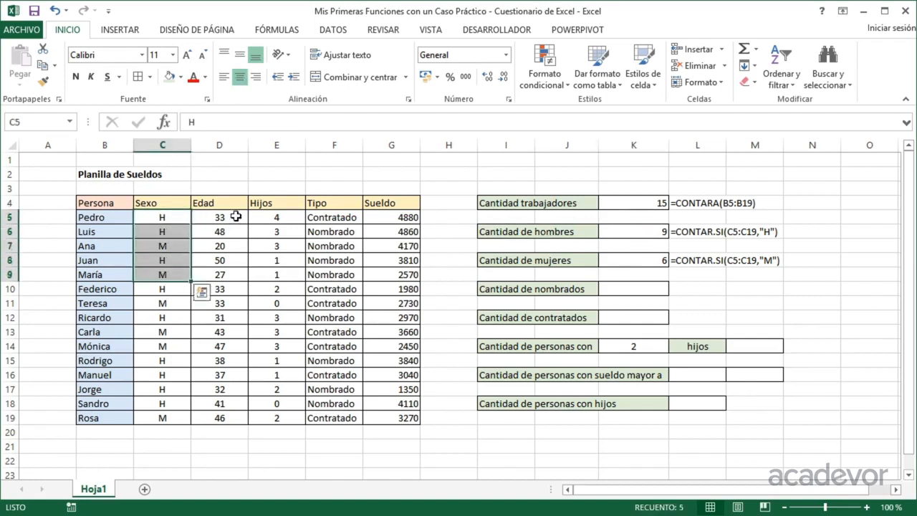
left_click_drag(227, 218, 221, 280)
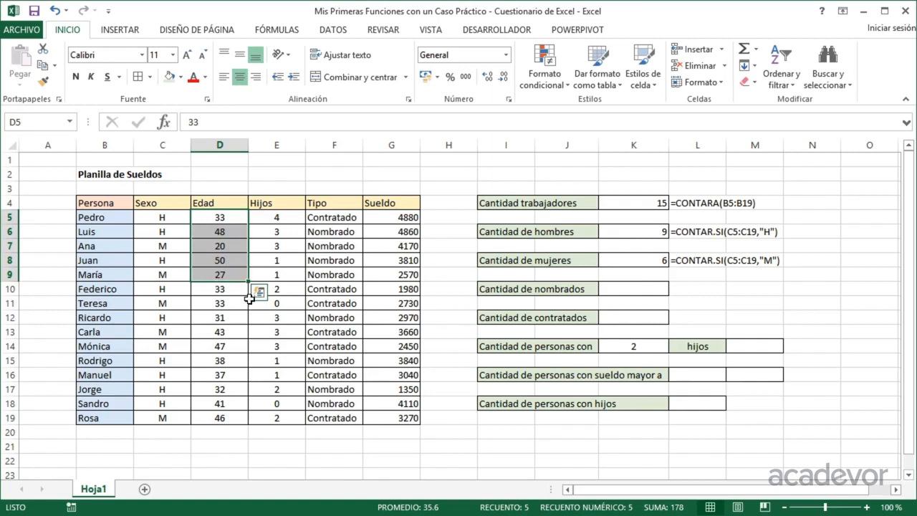
- Count the nombrados in K10 with the formula =CONTAR.SI(F5:F19,"Nombrado")
left_click(639, 289)
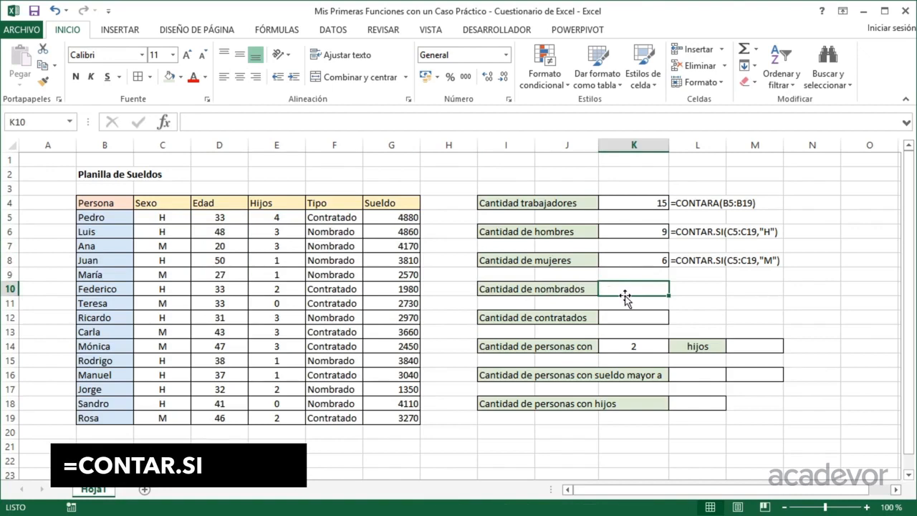
type("=con")
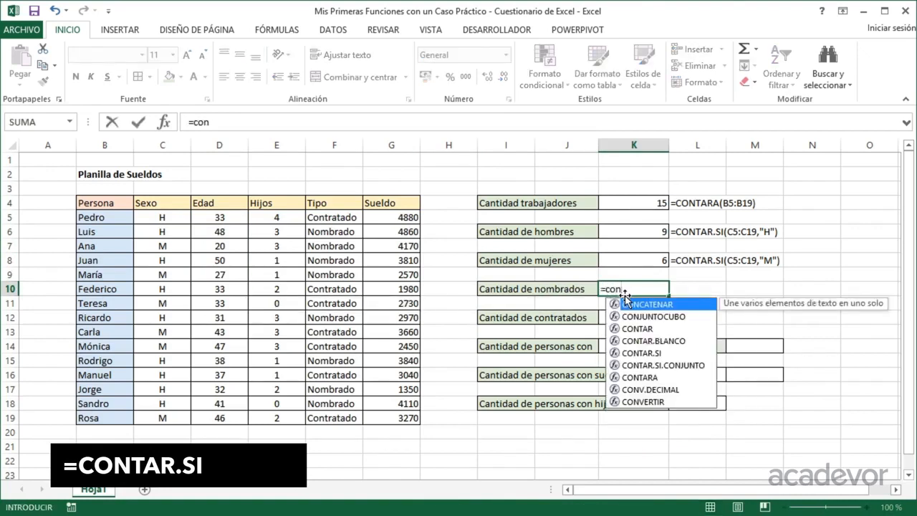
key("Down")
key("Down")
key("Down")
key("Down")
key("Tab")
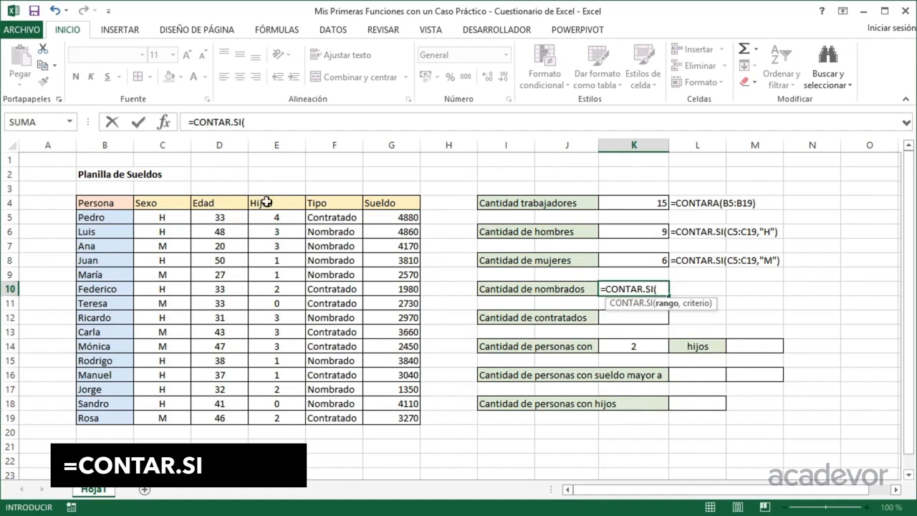
left_click_drag(337, 217, 331, 420)
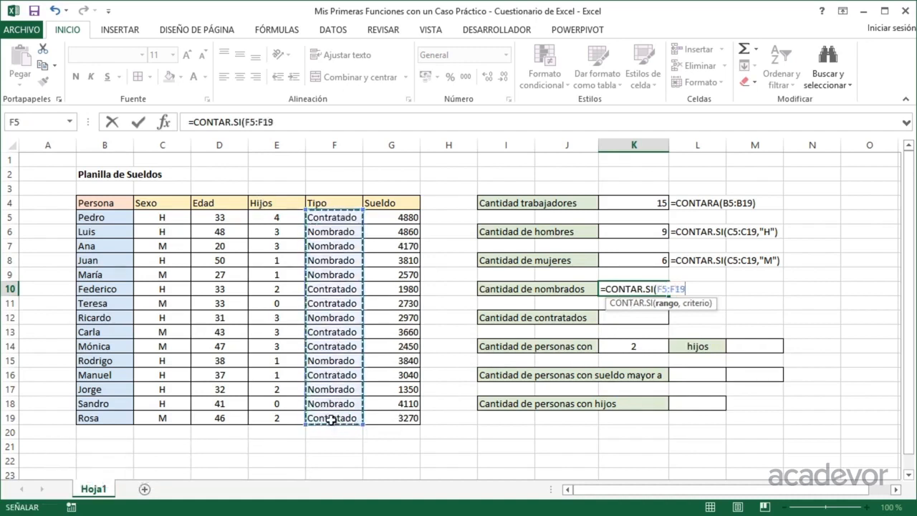
type(",\"")
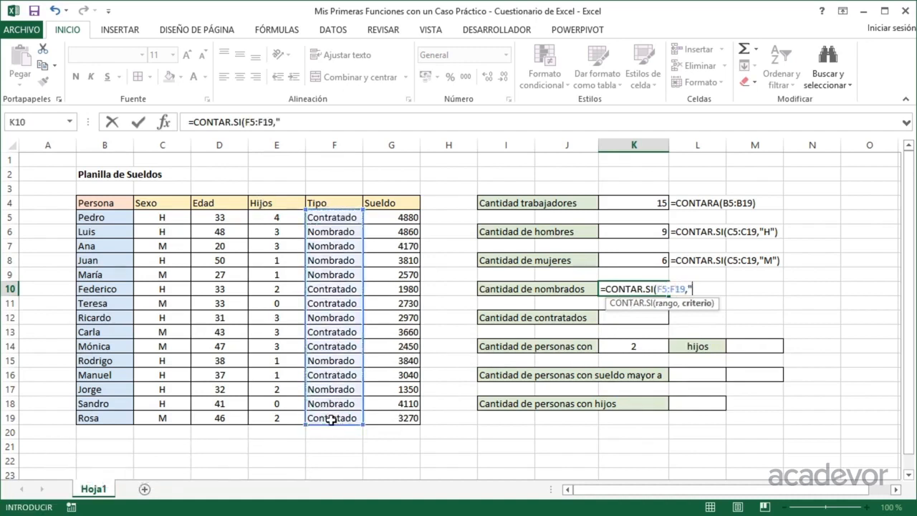
type("Nombrado")
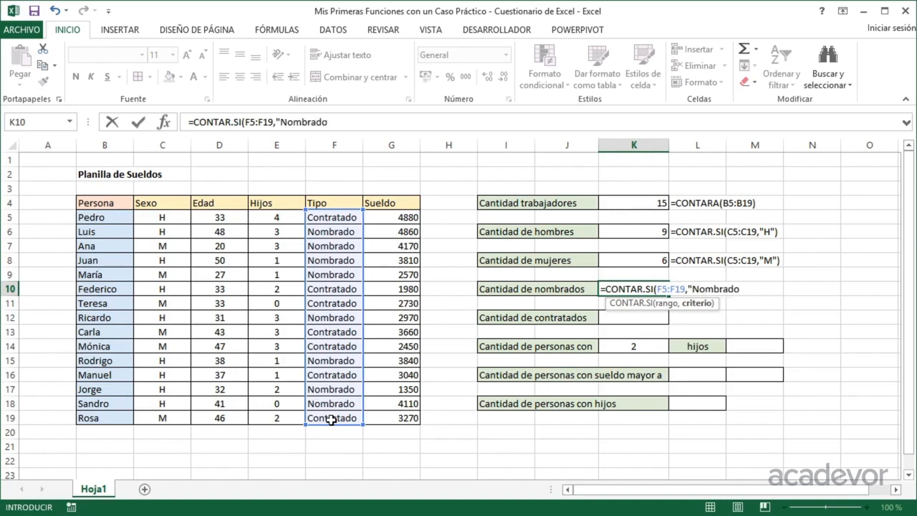
type("\")")
key("Return")
- Copy the FORMULATEXTO formula from L8 to L10 to show the text of the nombrados count formula
key("Up")
key("Right")
key("Up")
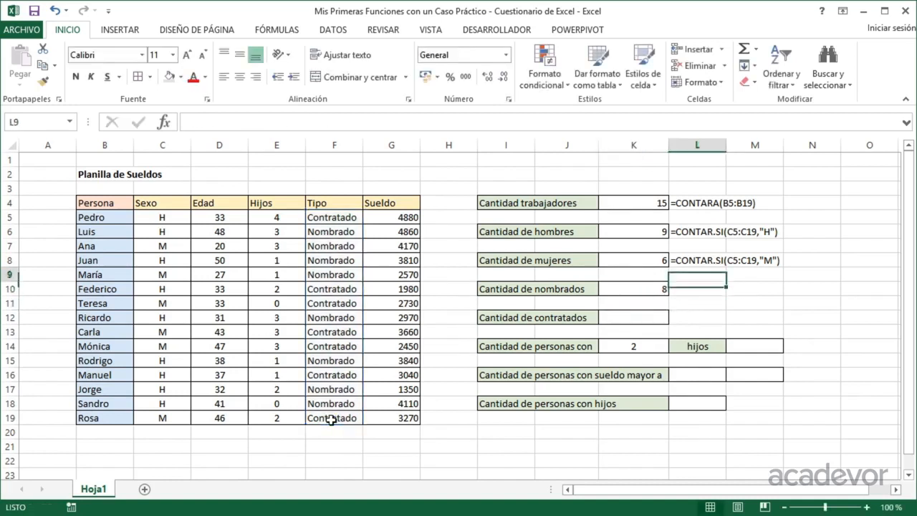
key("Up")
key("ctrl+c")
key("Down")
key("Down")
key("Return")
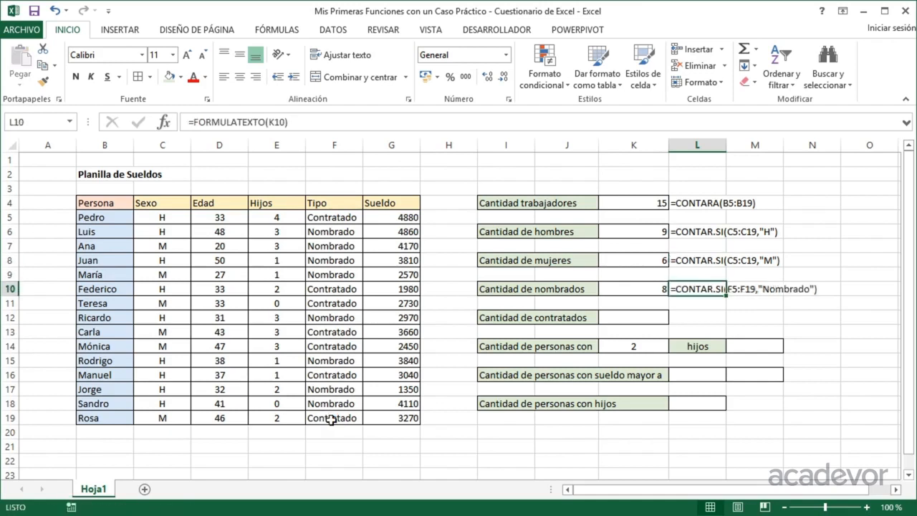
- Enter the contratados count in K12 as =CONTAR.SI(F5:F19,"Contrado")
key("Down")
key("Down")
key("Left")
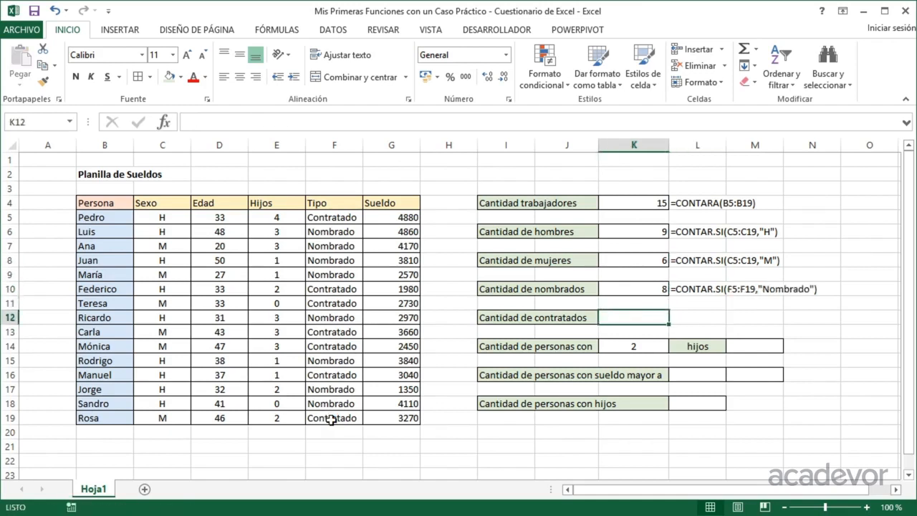
type("=")
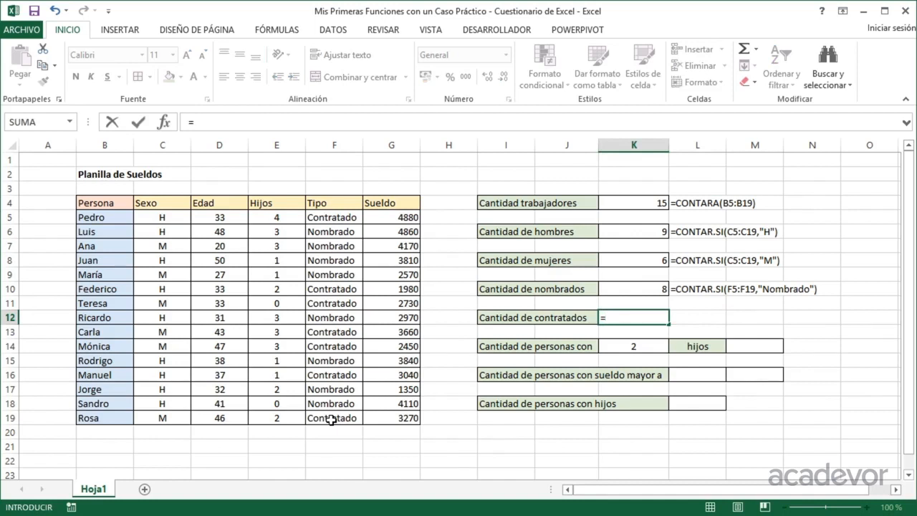
type("cont")
key("BackSpace")
key("BackSpace")
key("BackSpace")
type("on")
key("Down")
key("Down")
key("Down")
key("Down")
key("Tab")
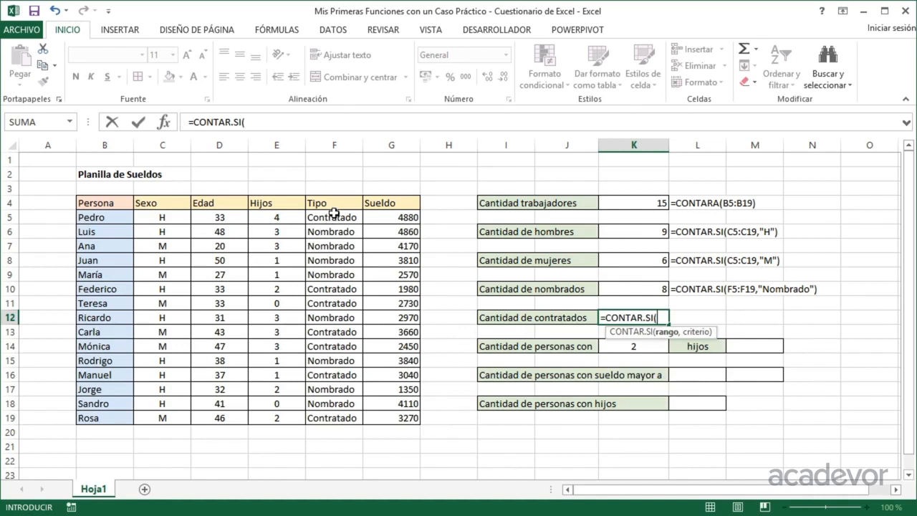
left_click_drag(334, 213, 332, 416)
type(",\"")
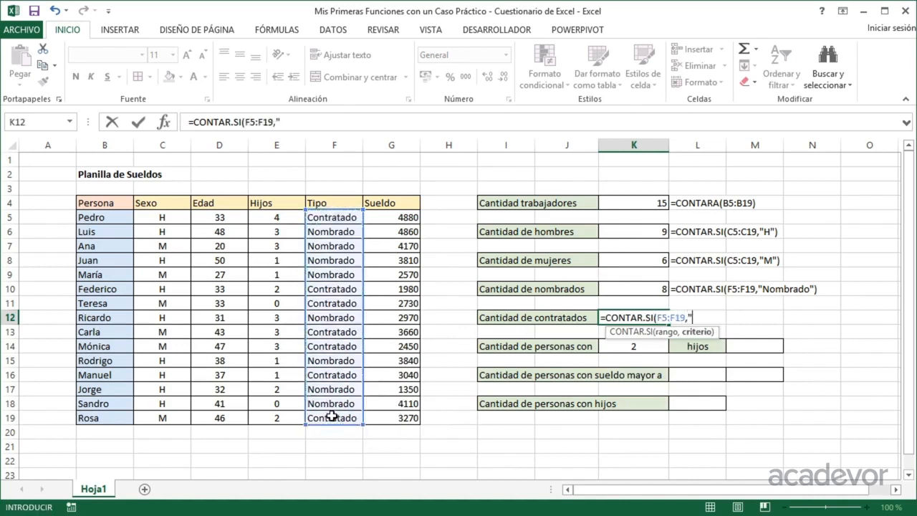
type("Contrado\")")
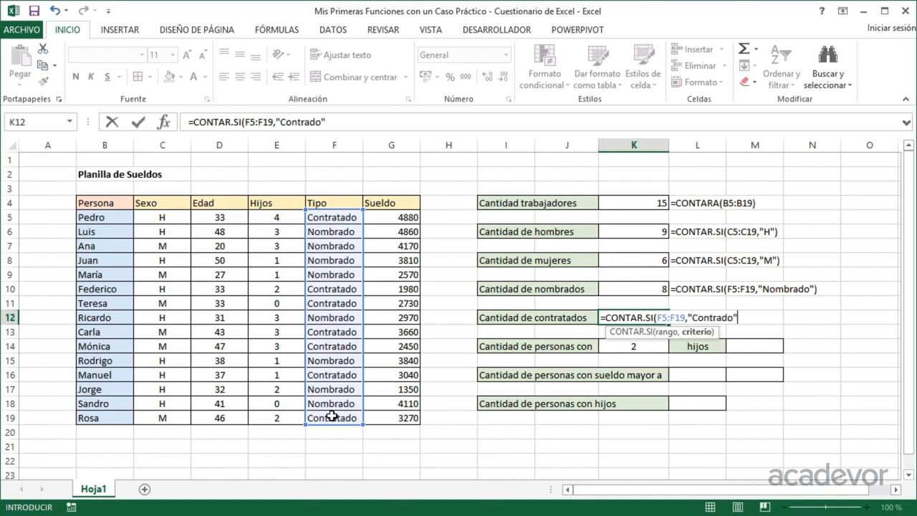
key("Return")
- Correct the criterion in K12's formula to "Contratado"
key("Right")
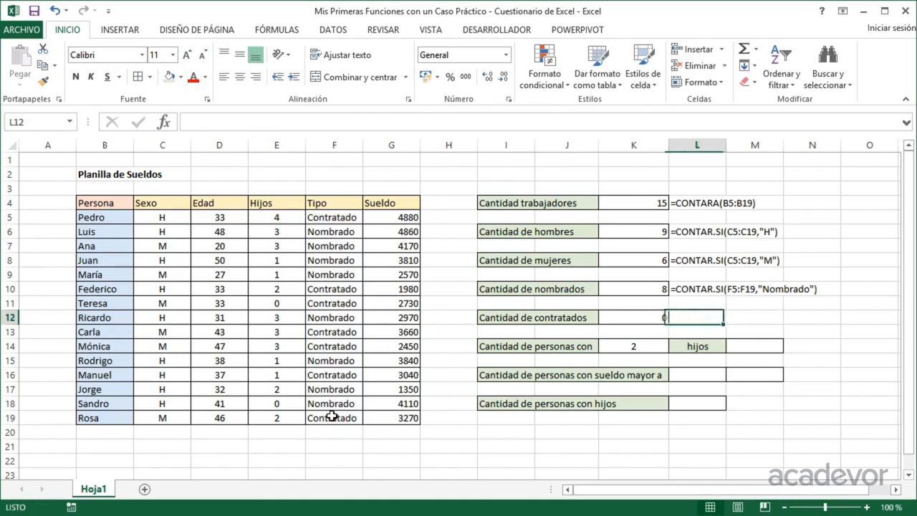
key("Left")
key("F2")
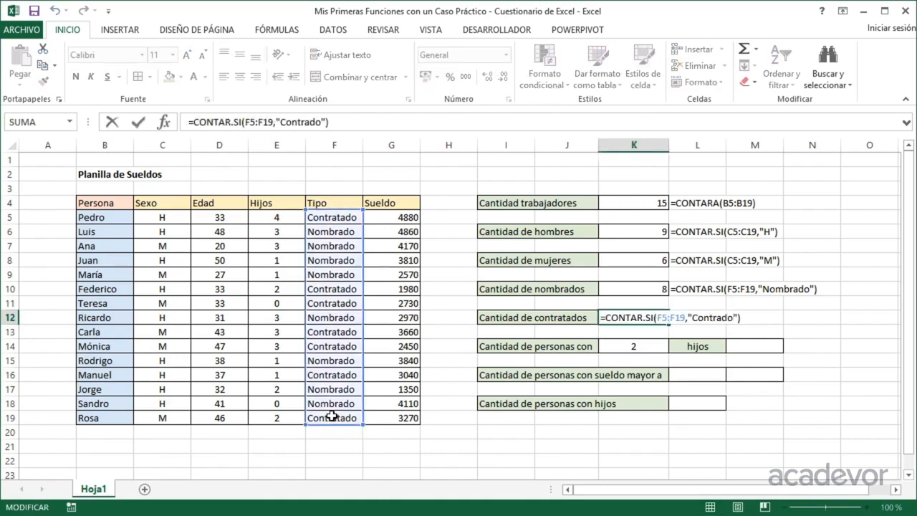
key("Left")
key("Left")
key("Left")
type("ta")
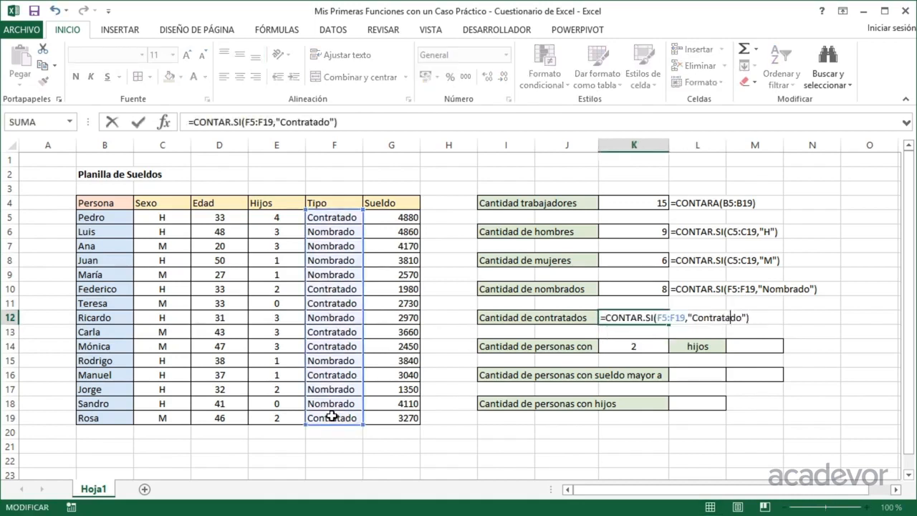
key("Return")
- Copy the FORMULATEXTO formula from L10 to L12 to show the text of the contratados count formula
key("Up")
key("Right")
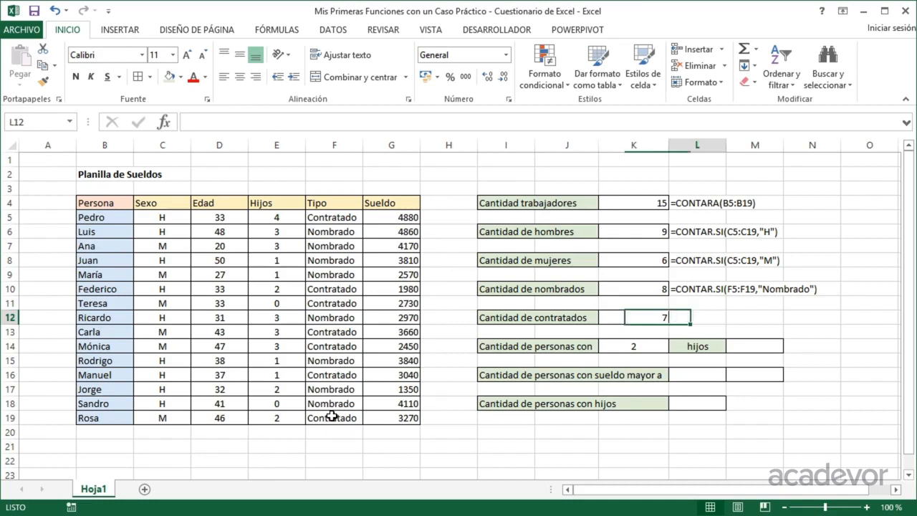
key("Up")
key("Up")
key("ctrl+c")
key("Down")
key("Down")
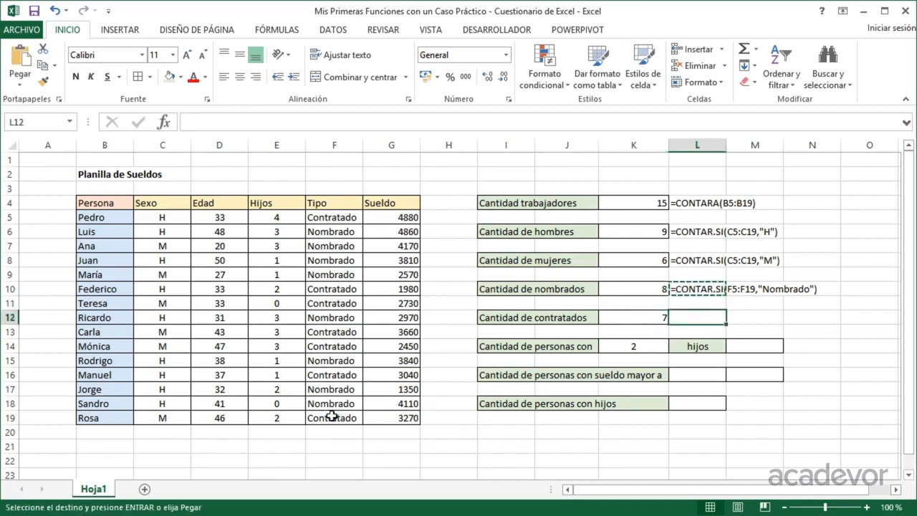
key("Return")
- Change the criterion in K12's formula to lowercase "contratado" to test whether capitalization affects the count
key("Left")
key("F2")
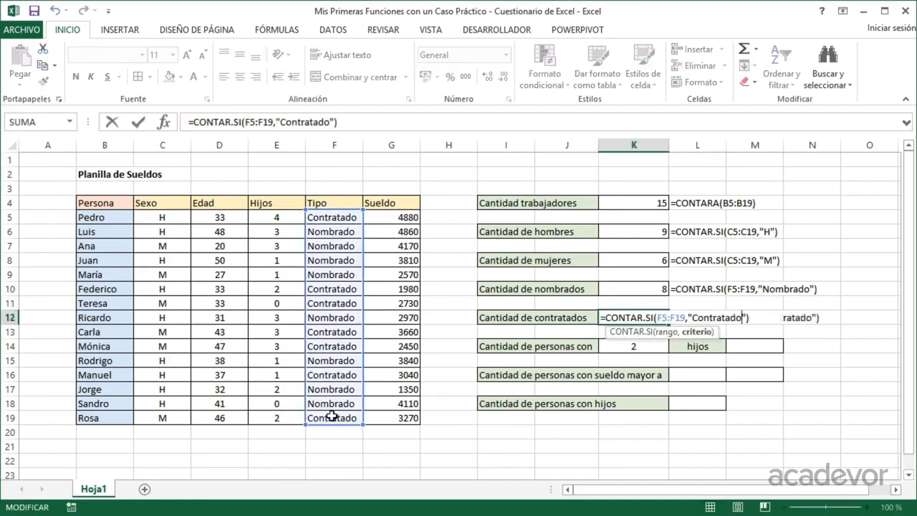
key("Left")
key("Left")
key("Left")
key("Left")
key("Left")
key("Left")
key("Left")
key("Left")
key("Left")
key("Left")
key("Left")
key("shift+Right")
key("Delete")
type("c")
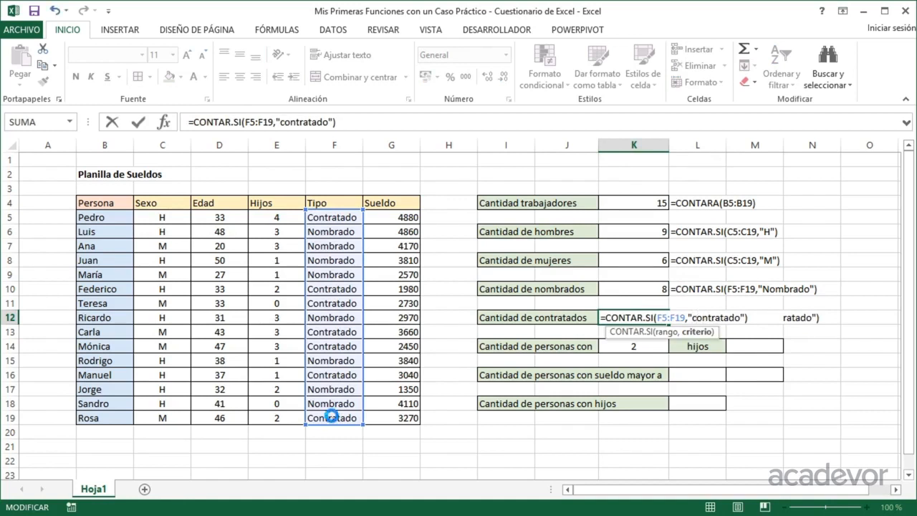
key("Return")
key("Up")
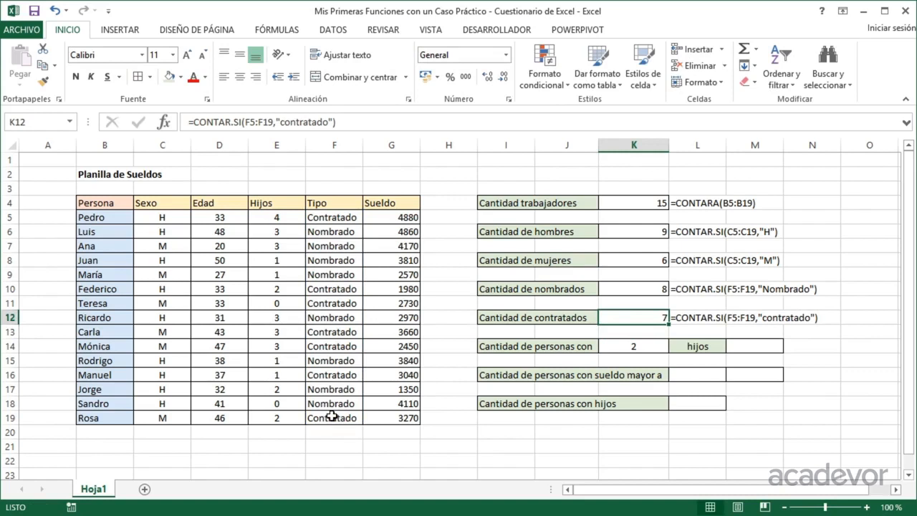
- Restore the capital C in K12's criterion so the formula reads =CONTAR.SI(F5:F19,"Contratado")
key("F2")
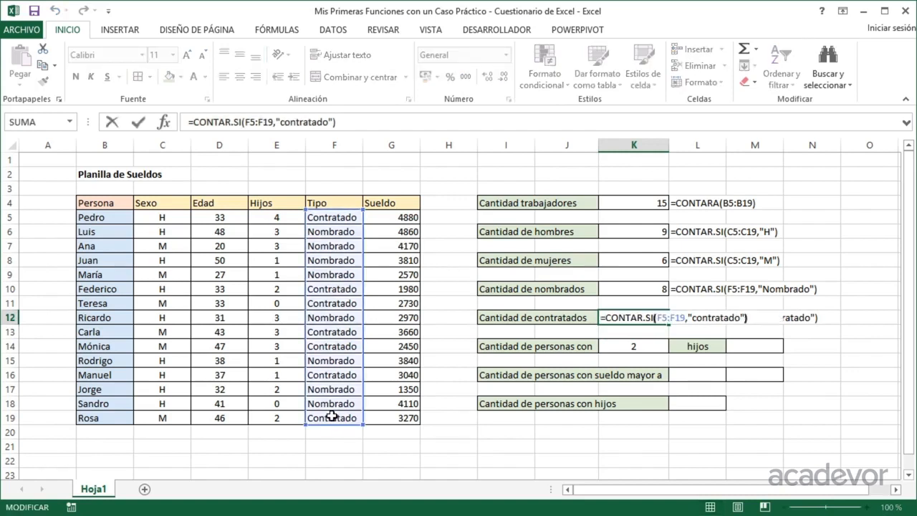
key("Left")
key("Left")
key("Left")
key("Left")
key("Left")
key("Left")
key("Left")
key("Left")
key("Left")
key("Left")
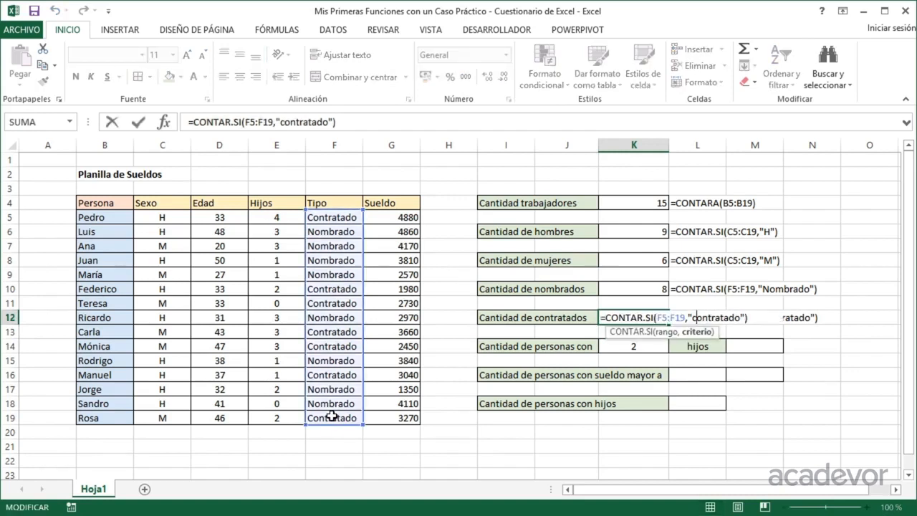
key("Left")
type("C")
key("Delete")
key("Return")
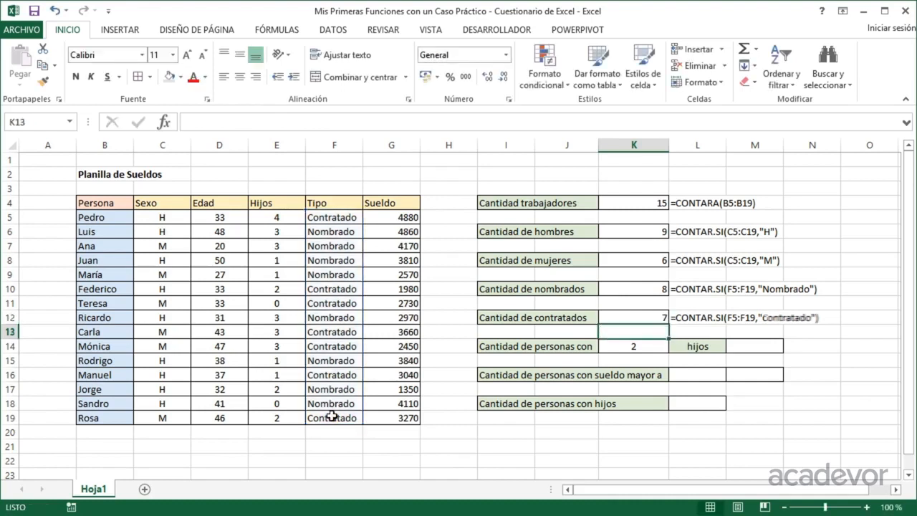
key("Up")
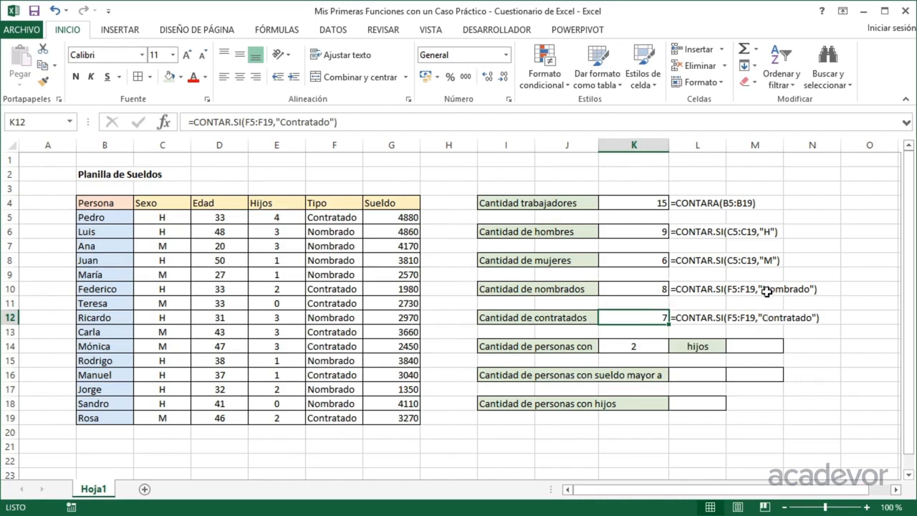
- Set the number of children used as the criterion in K14 to 3
left_click(629, 344)
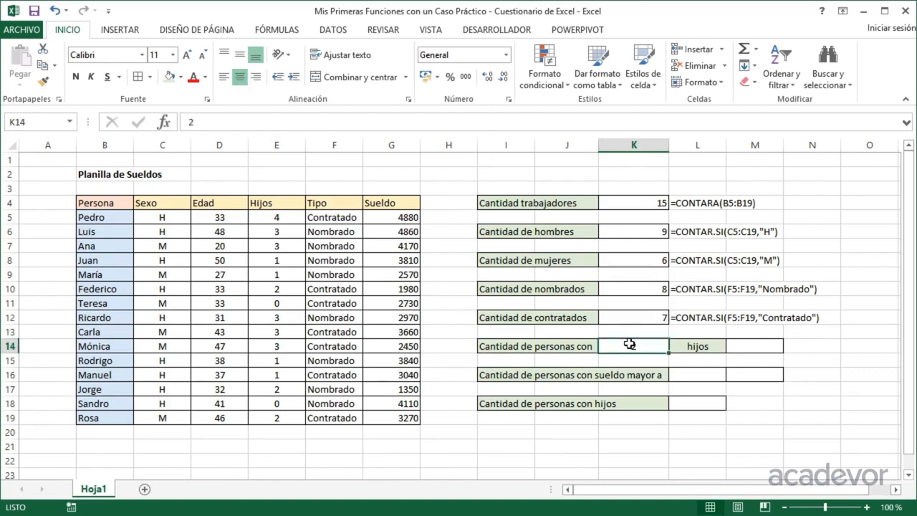
key("Right")
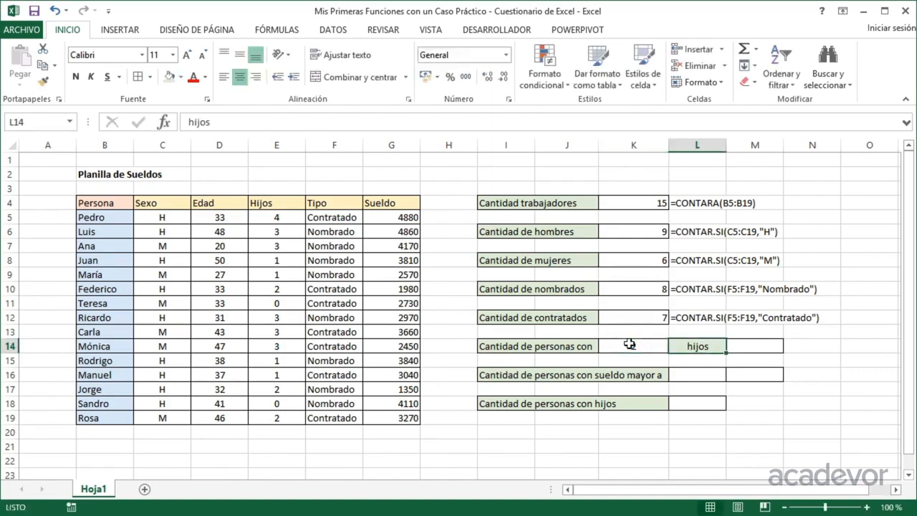
key("Left")
type("1")
key("Right")
key("Left")
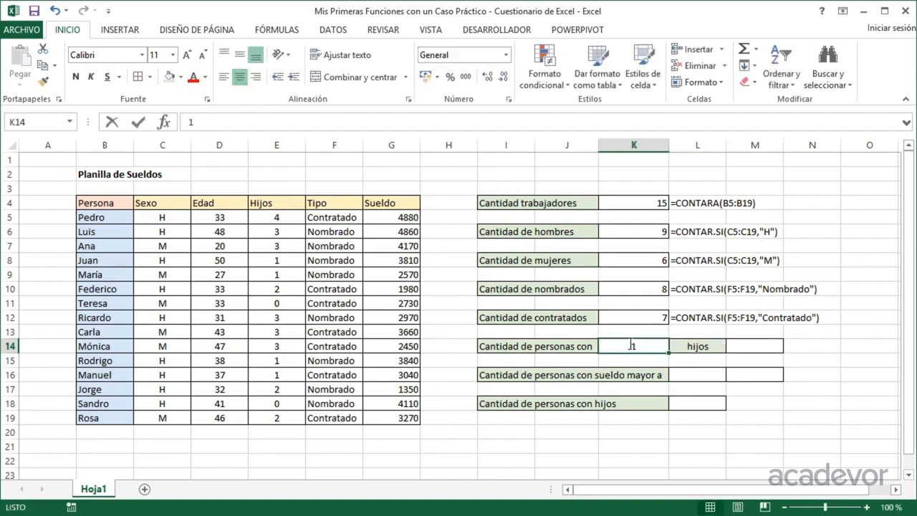
key("Right")
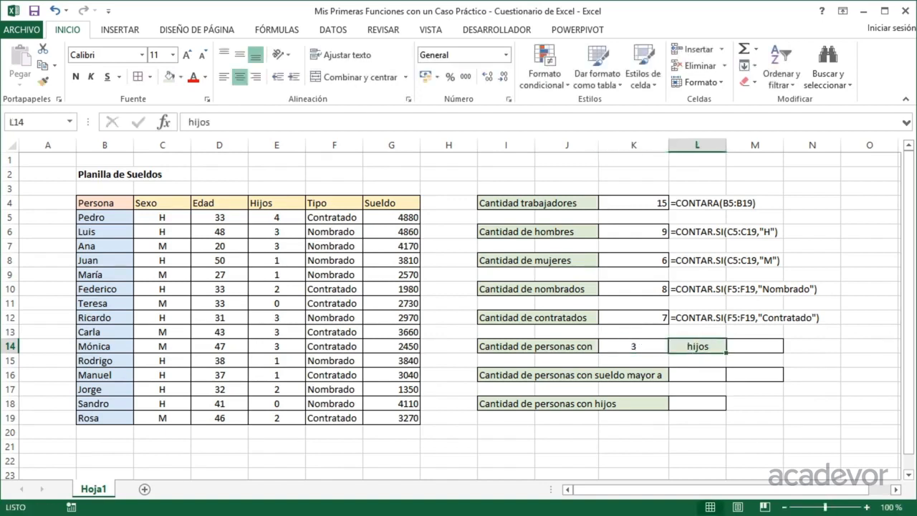
- Enter =CONTAR.SI(E5:E19,K14) in M14 to count the people with the number of children given in K14
key("Right")
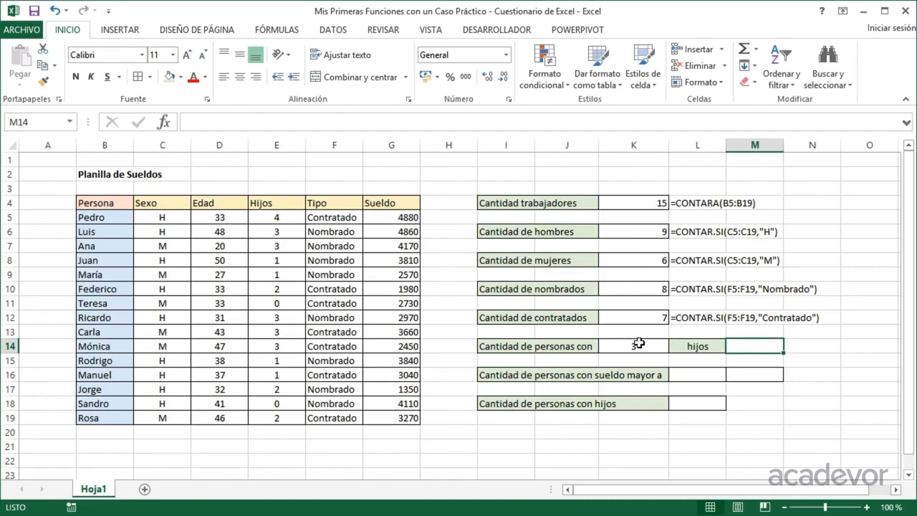
type("=c")
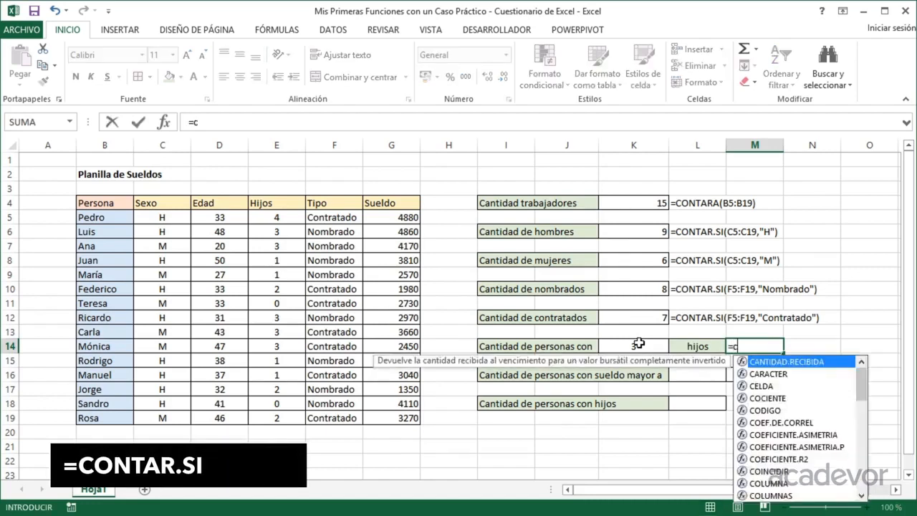
type("on")
key("Down")
key("Down")
key("Down")
key("Tab")
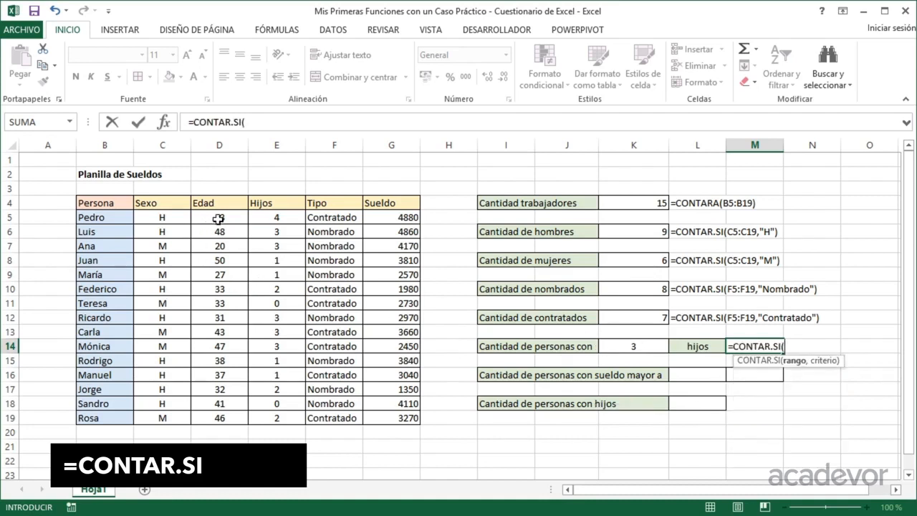
left_click_drag(268, 219, 274, 410)
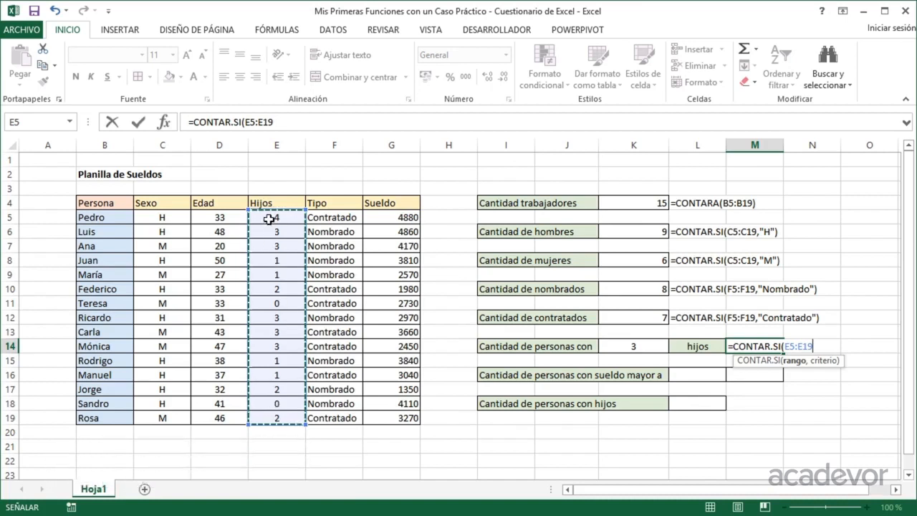
type(",")
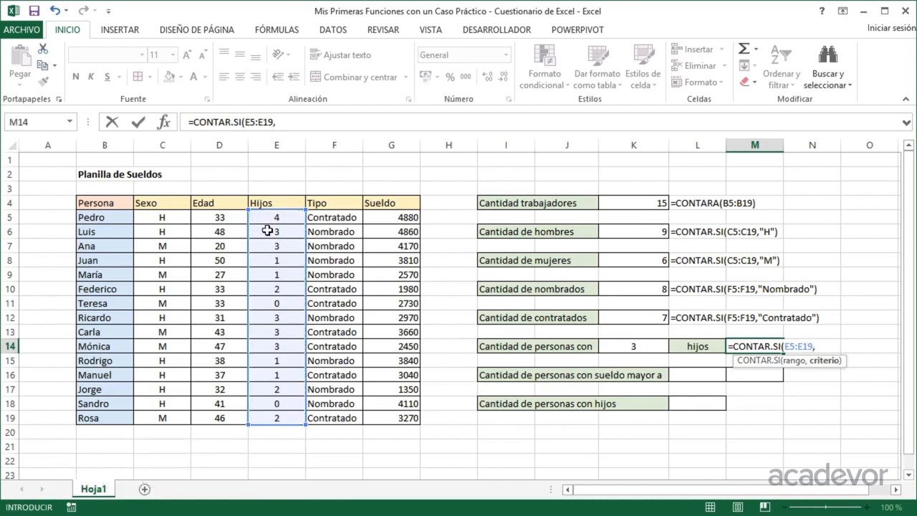
left_click(632, 347)
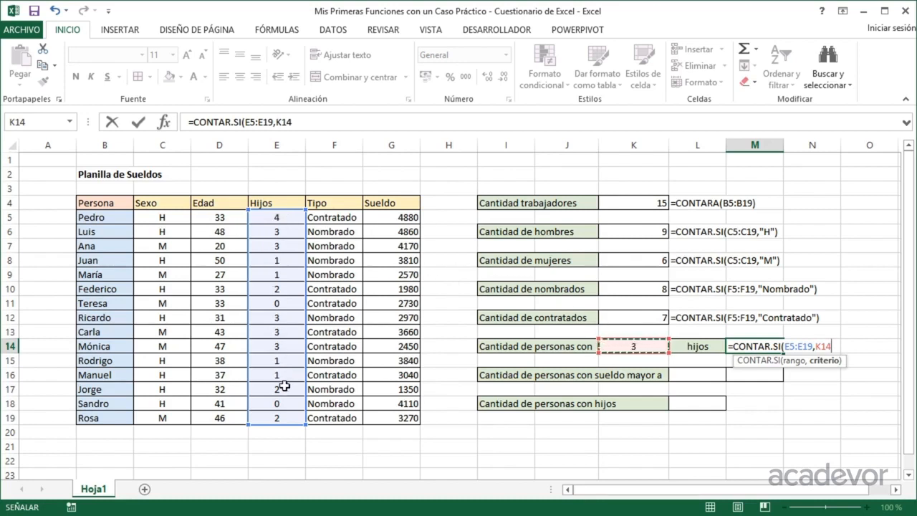
type(")")
key("Return")
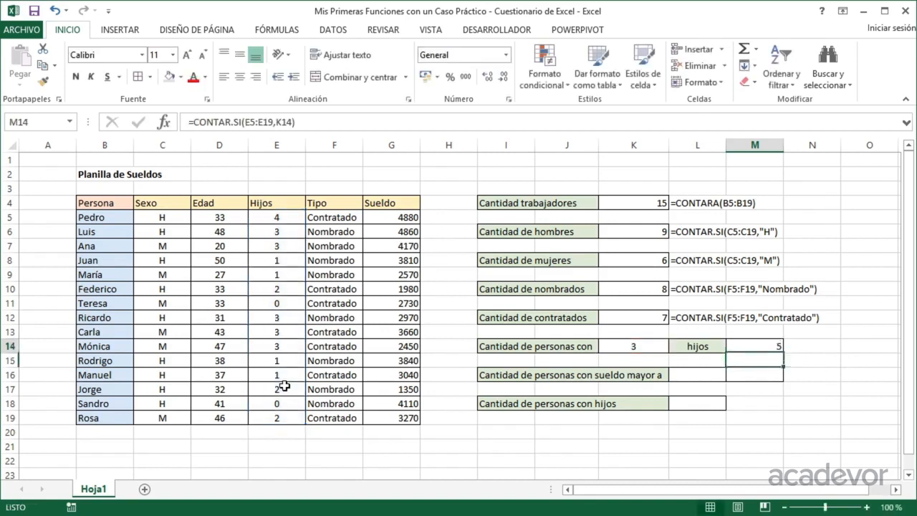
- Show the text of M14's formula in N14 with a FORMULATEXTO formula referring to M14
key("Up")
key("Right")
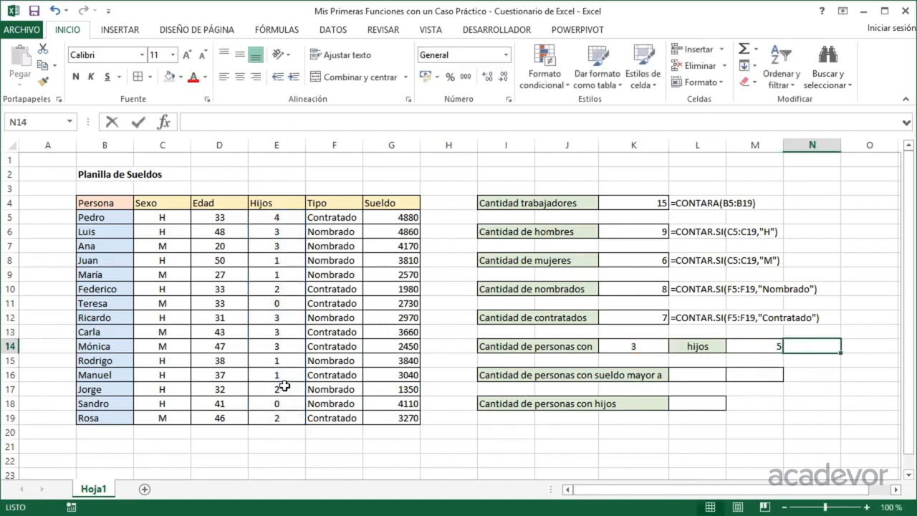
type("=for")
key("Tab")
type("M14")
key("Return")
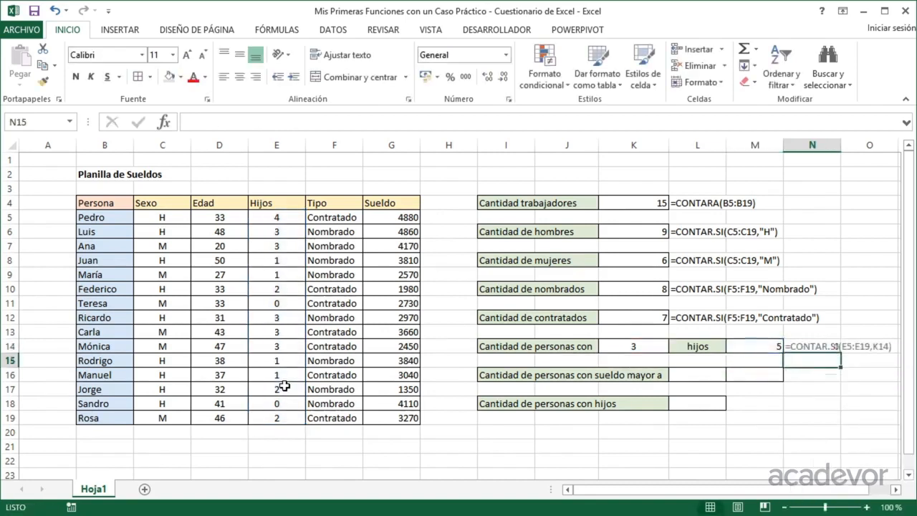
- Try 1, 5 and 4 as the number of children in K14 to test the cell-based criterion
key("Left")
key("Up")
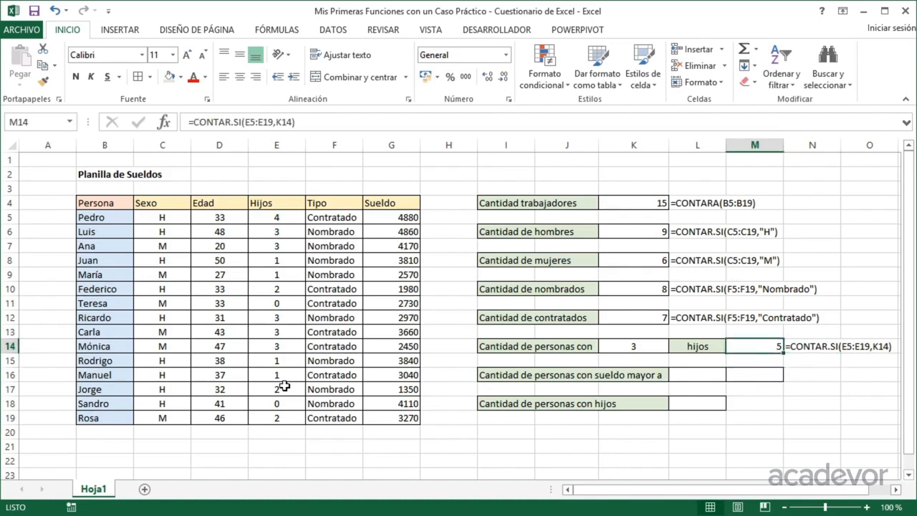
key("Left")
key("Left")
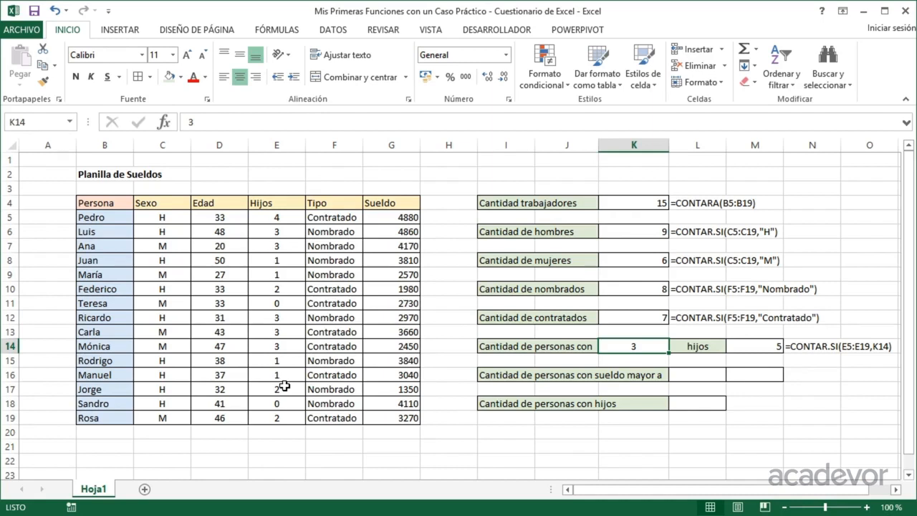
type("1")
key("Return")
key("Up")
type("5")
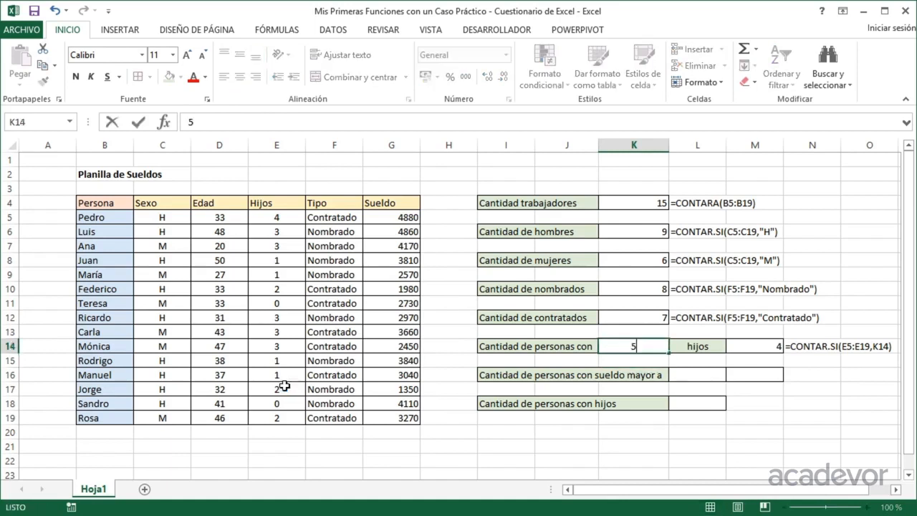
key("Return")
key("Up")
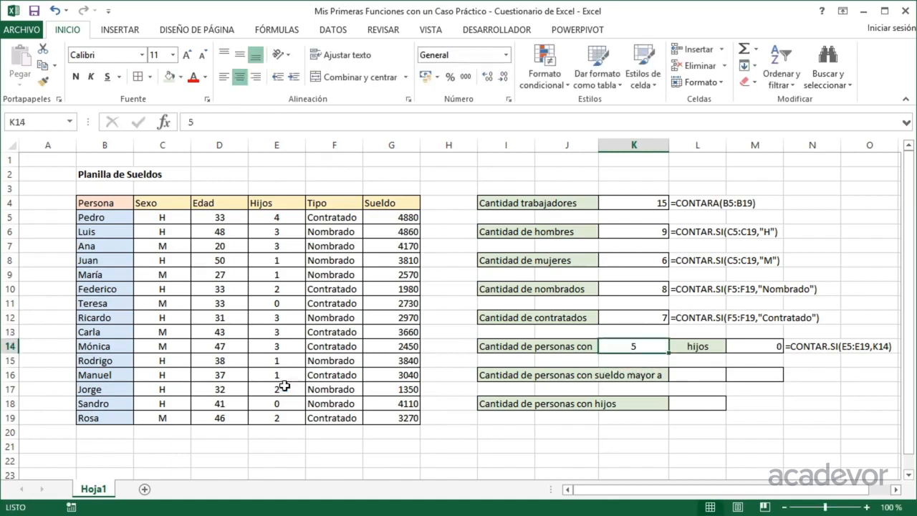
type("4")
key("Return")
key("Up")
- Set the number of children in K14 back to 3
type("3")
key("Return")
key("Up")
key("Right")
key("Right")
key("Right")
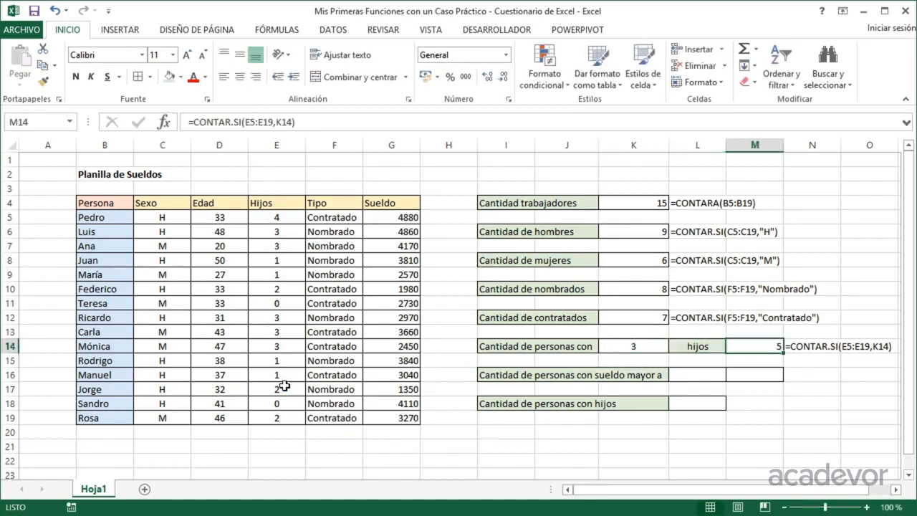
key("Left")
key("Left")
key("Left")
key("Right")
key("Right")
- Replace the K14 reference in M14's formula with the quoted criterion "3", giving =CONTAR.SI(E5:E19,"3")
double_click(757, 343)
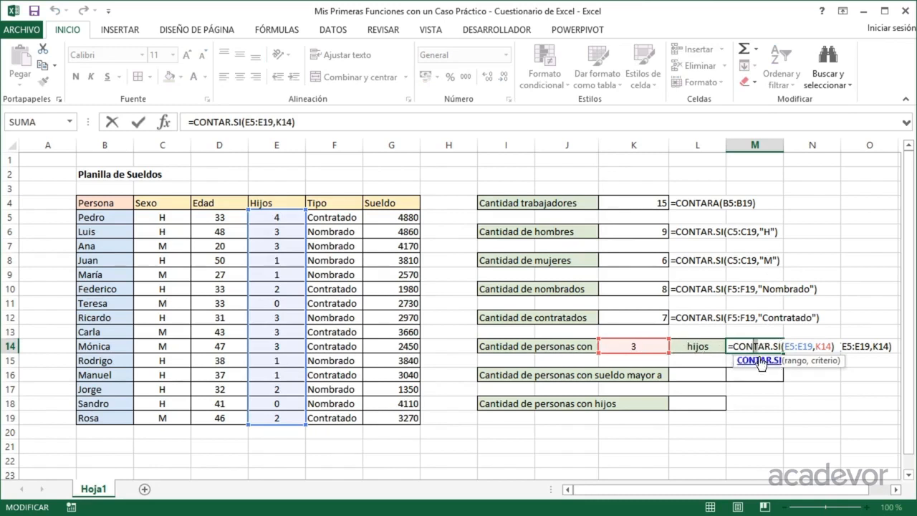
left_click(821, 346)
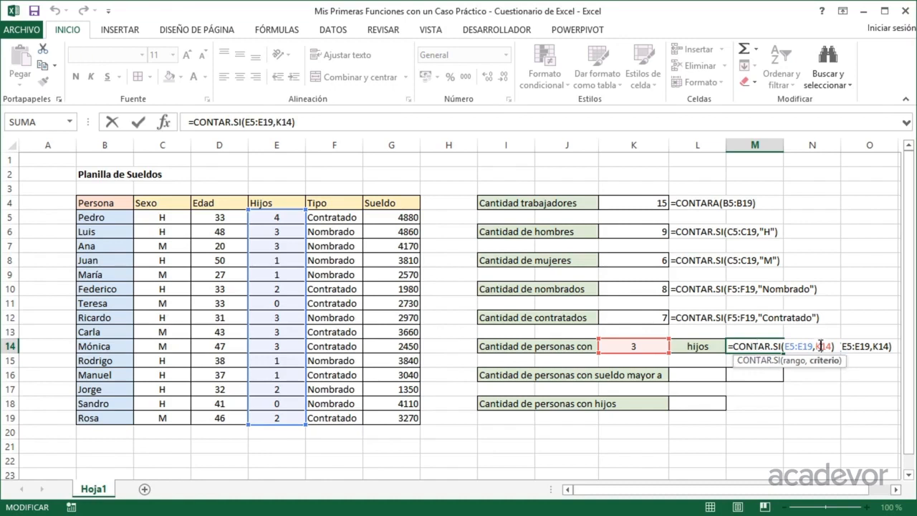
key("shift+Right")
key("shift+Right")
key("shift+Right")
type("\"#")
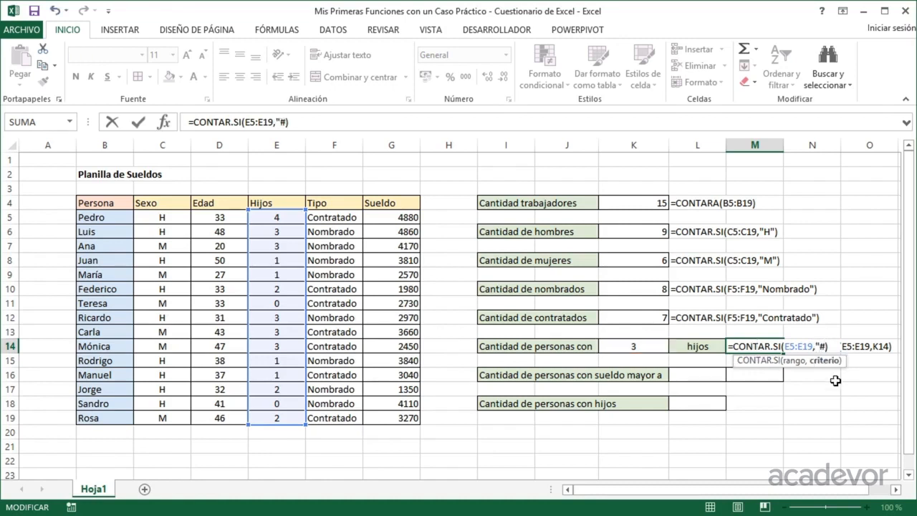
key("BackSpace")
type("3\"")
key("Return")
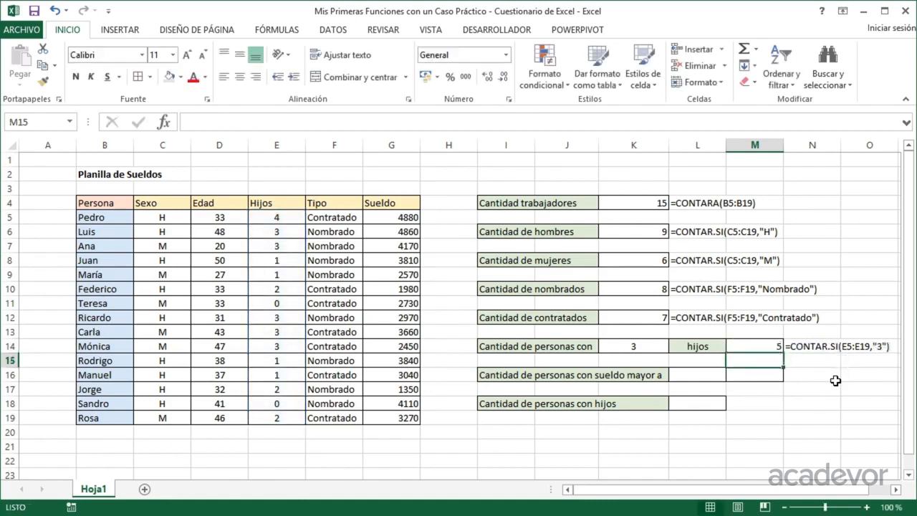
- Remove the quotation marks around the criterion in M14 so the formula reads =CONTAR.SI(E5:E19,3)
key("Up")
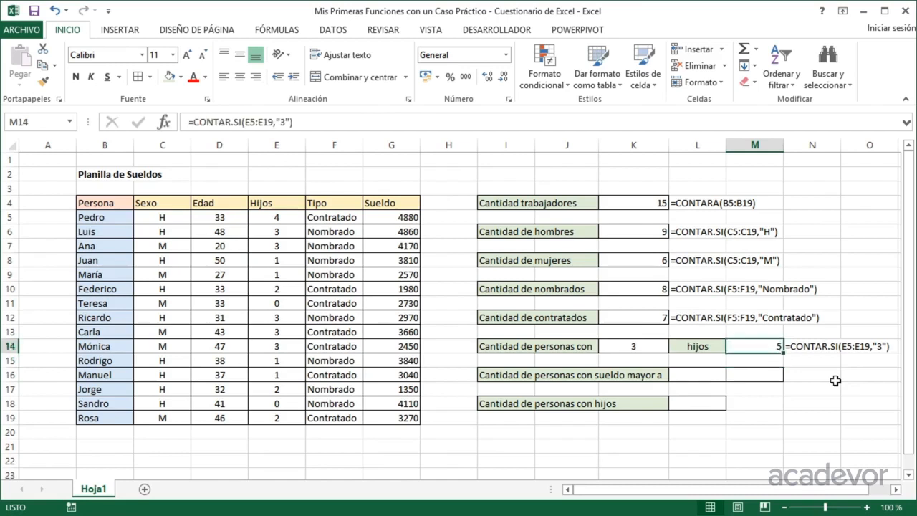
key("F2")
key("Left")
key("Left")
key("Left")
key("Left")
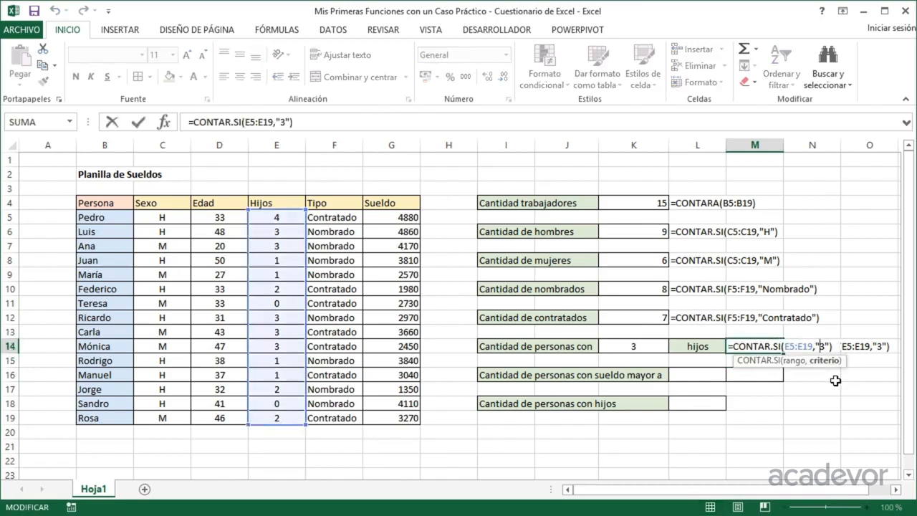
key("BackSpace")
key("BackSpace")
key("Return")
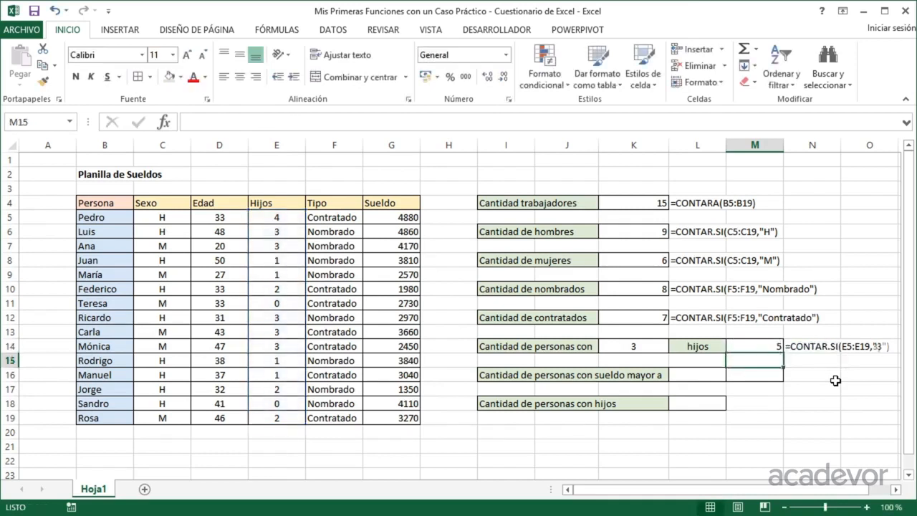
key("Up")
key("F2")
key("Left")
key("Left")
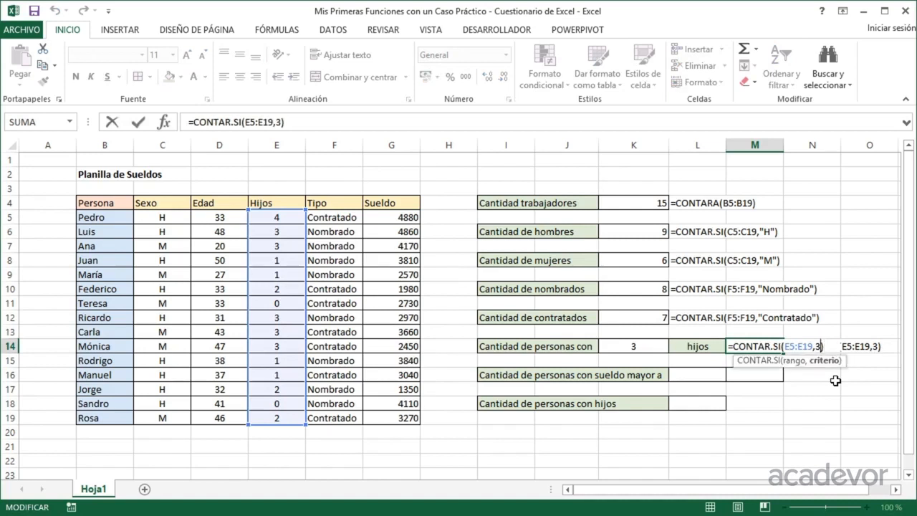
key("shift+Right")
key("Return")
- Remove the quotation marks around H in K6's formula to test a text criterion without quotes
key("Up")
key("Up")
key("Up")
key("Up")
key("Left")
key("Left")
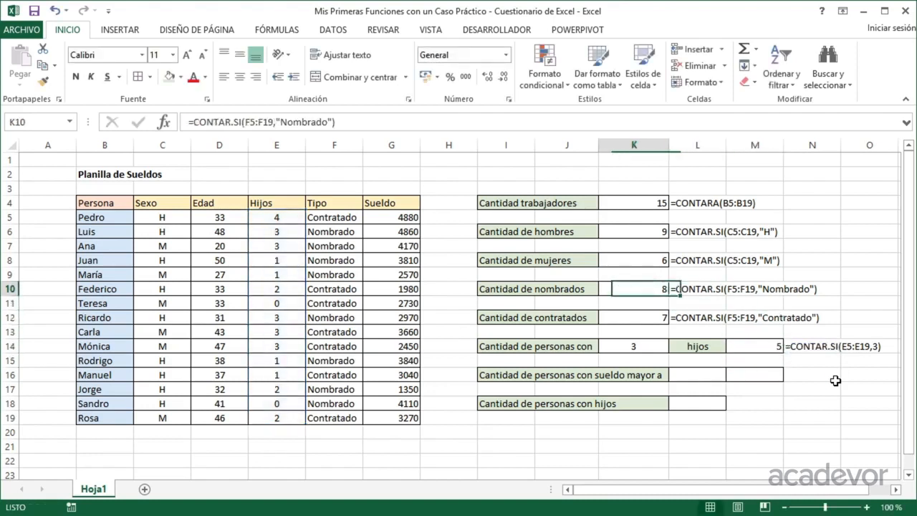
key("Up")
key("Up")
key("Up")
key("Up")
key("F2")
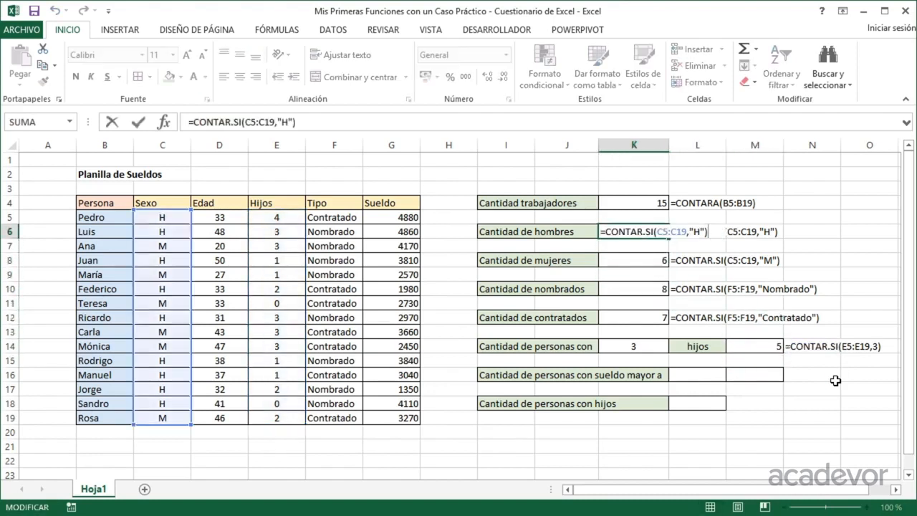
key("Left")
key("Left")
key("Left")
key("Left")
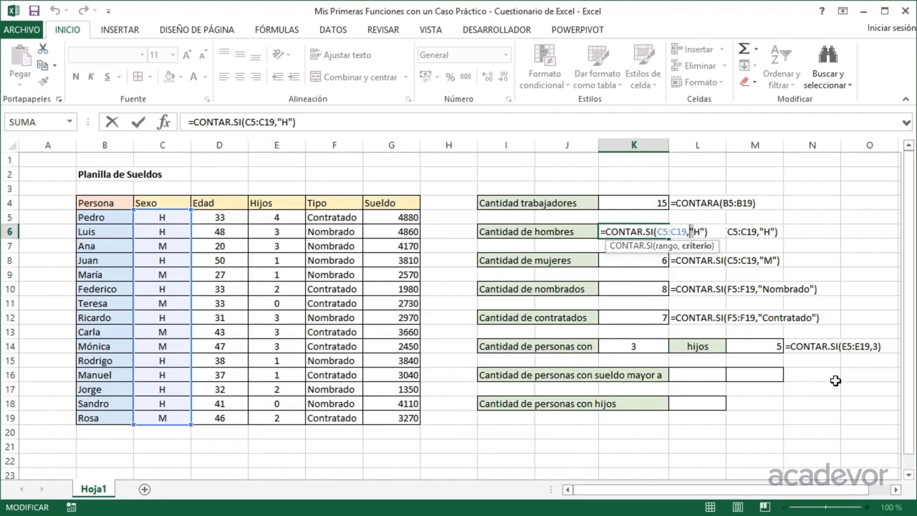
key("Delete")
key("Right")
key("Delete")
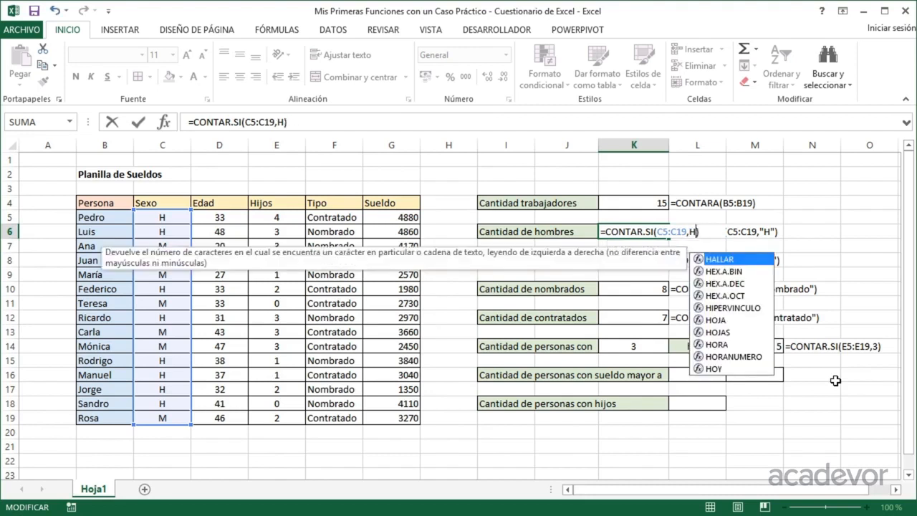
key("Return")
key("Up")
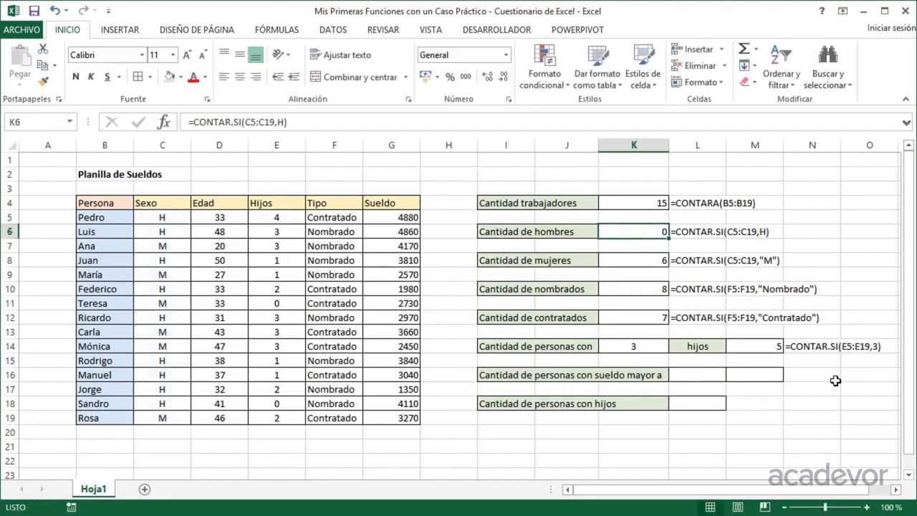
- Restore the quotation marks around the criterion in K6 so the formula reads =CONTAR.SI(C5:C19,"H")
key("F2")
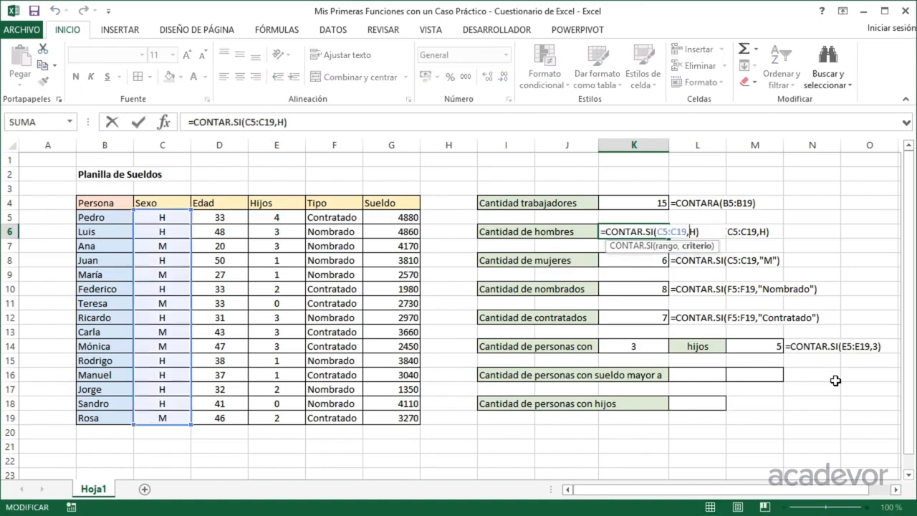
type("\"M")
type("\"H\"")
key("Return")
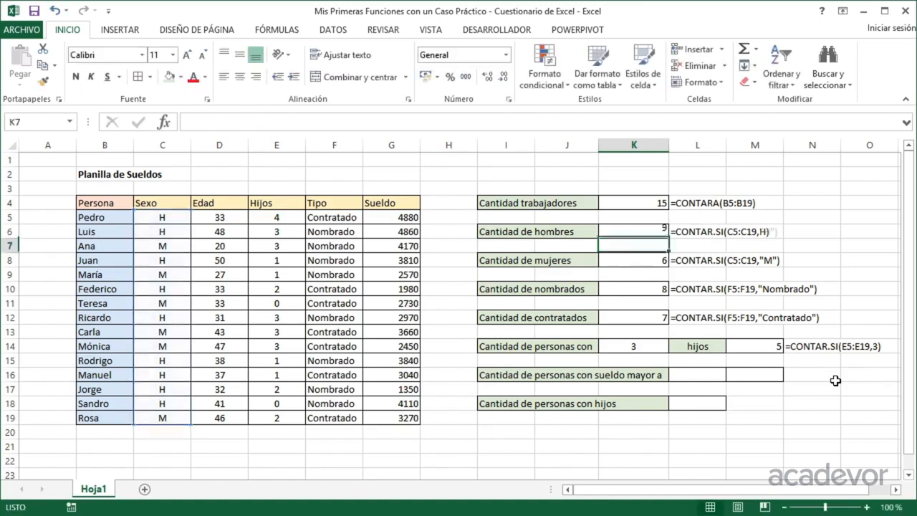
- Change the criterion in M14's formula to the unquoted number 2, giving =CONTAR.SI(E5:E19,2)
key("Return")
key("Down")
key("Down")
key("Down")
key("Down")
key("Down")
key("Down")
key("Right")
key("Right")
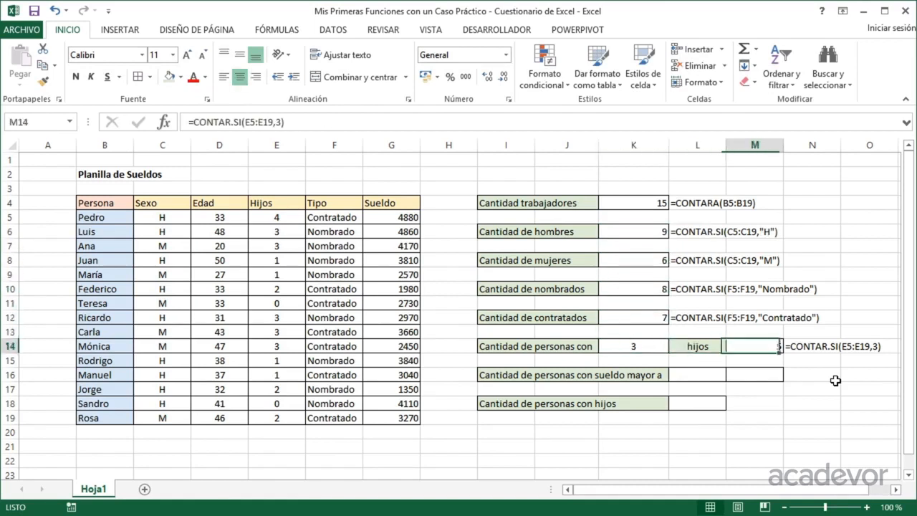
key("F2")
key("Left")
key("Left")
key("Left")
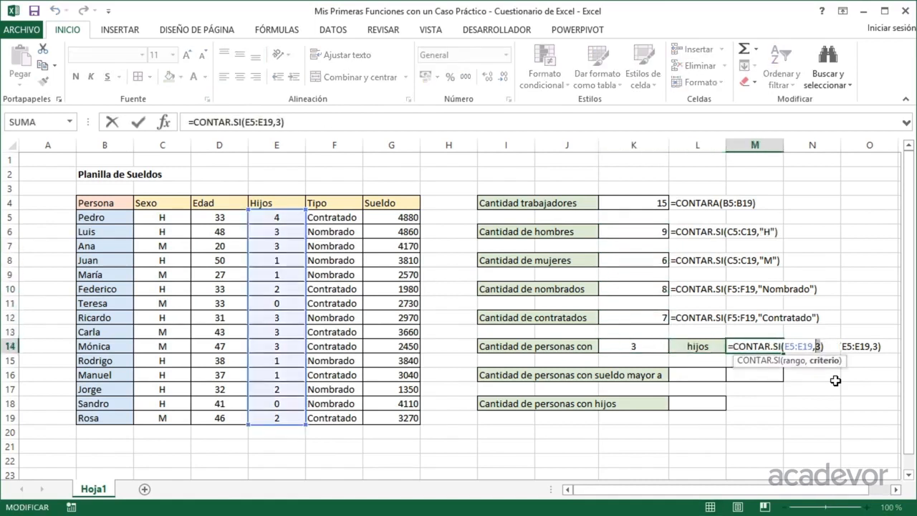
key("Delete")
type("2")
key("Return")
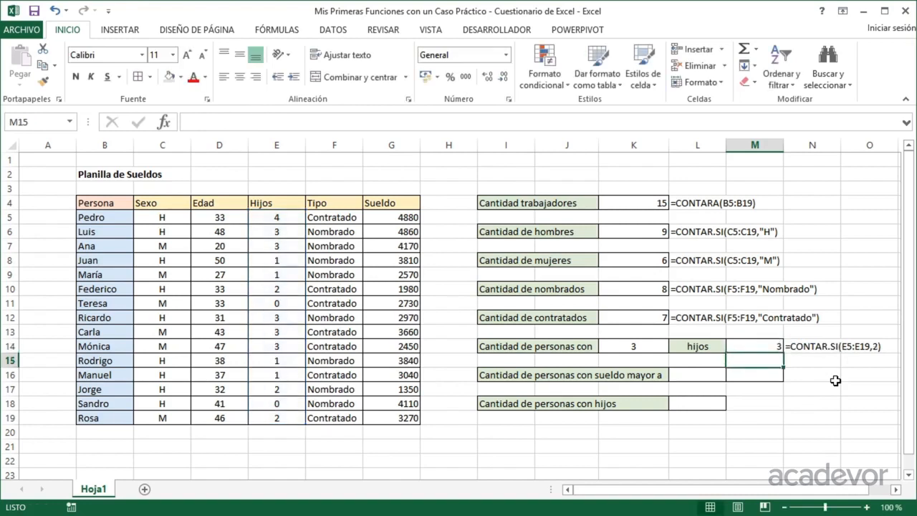
- Add quotation marks around the 2 in M14's formula so it reads =CONTAR.SI(E5:E19,"2")
key("Up")
key("F2")
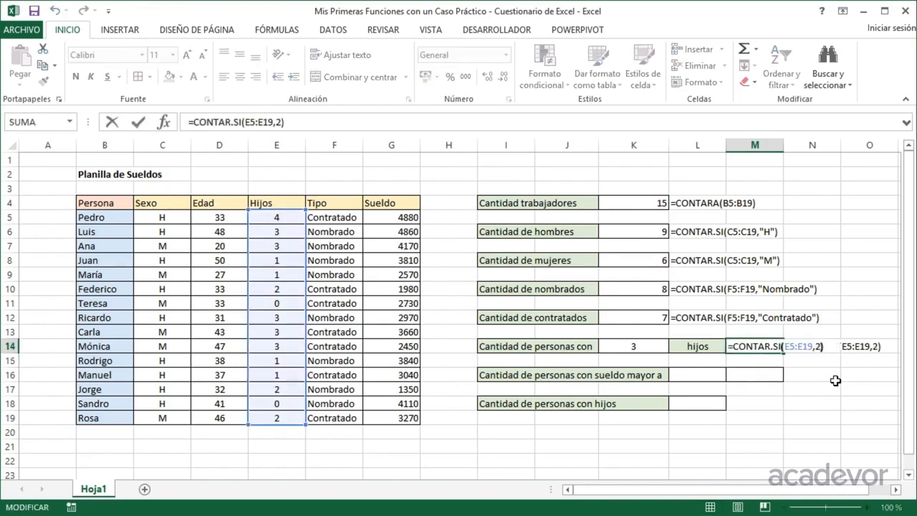
key("Left")
key("Left")
type("\"")
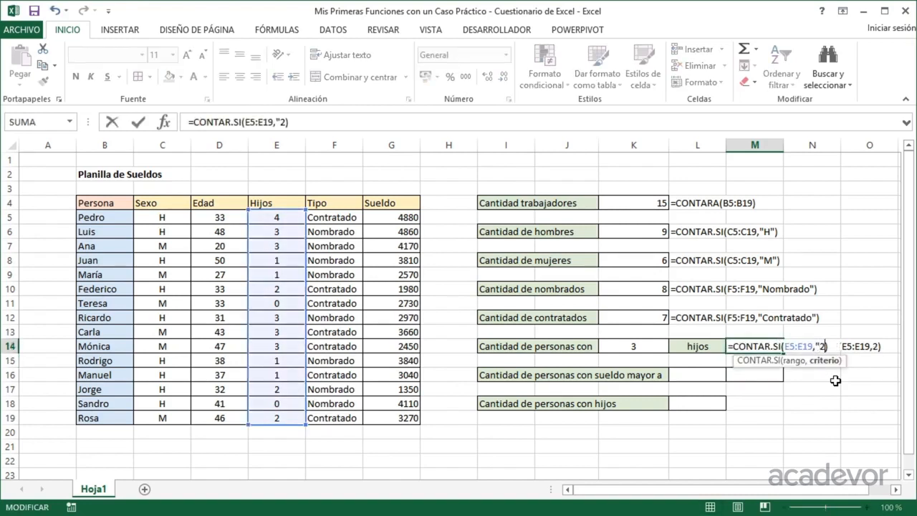
key("Right")
type("\"")
key("Return")
key("Up")
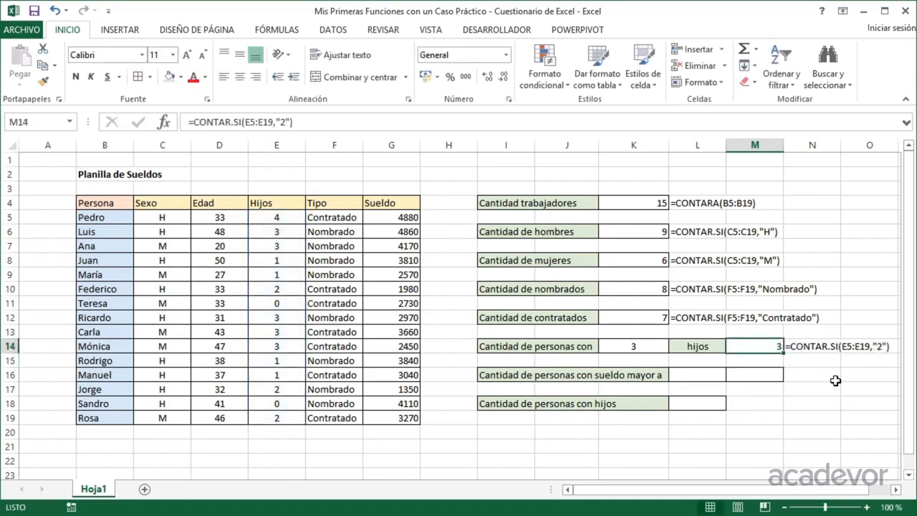
- Replace the quoted 2 in M14's formula with a reference to K14, giving =CONTAR.SI(E5:E19,K14)
key("F2")
key("Left")
key("shift+Left")
key("shift+Left")
key("shift+Left")
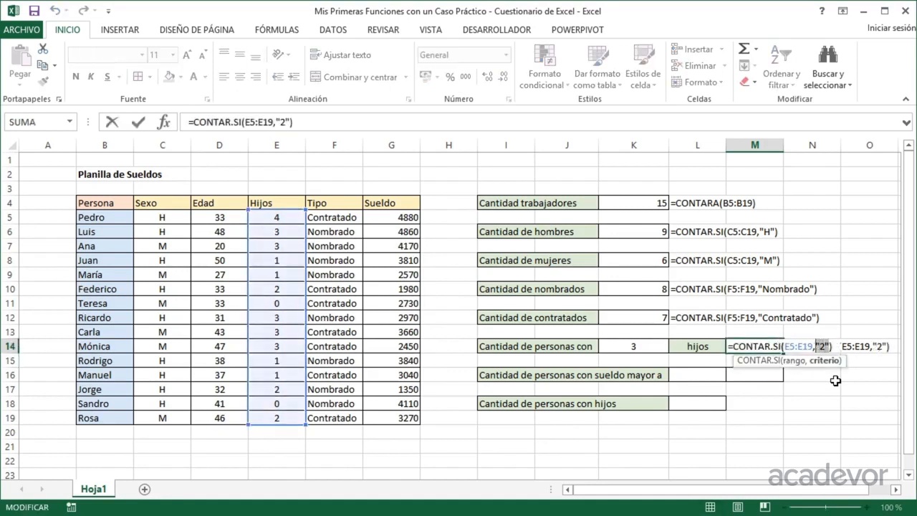
key("Delete")
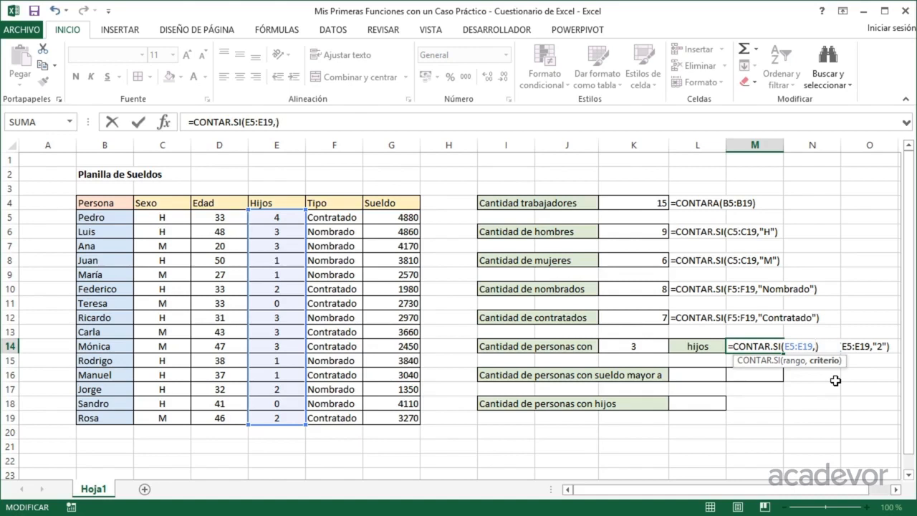
left_click(640, 346)
key("Return")
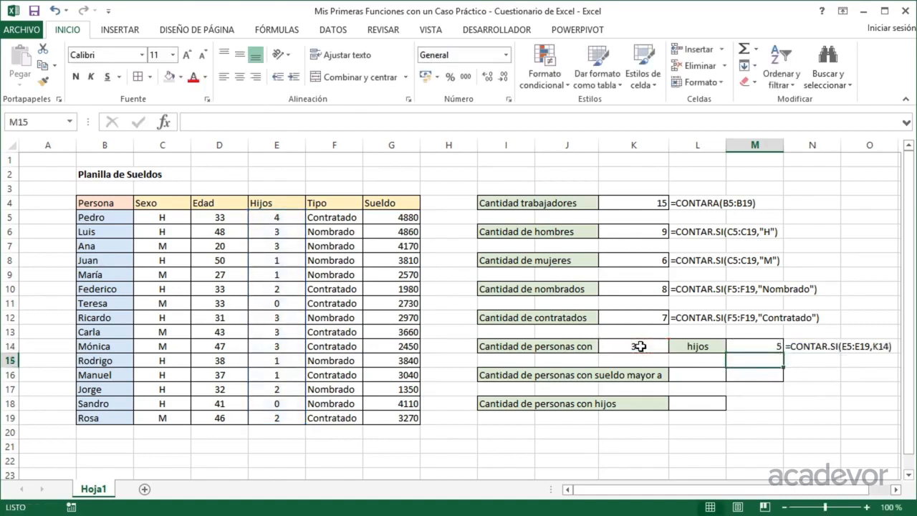
- Enter 3000 as the salary threshold in L16
key("Down")
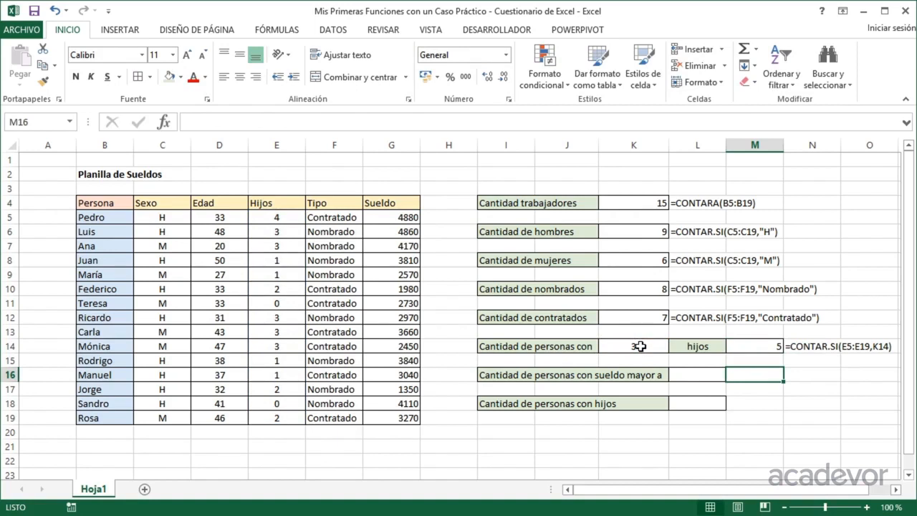
key("Left")
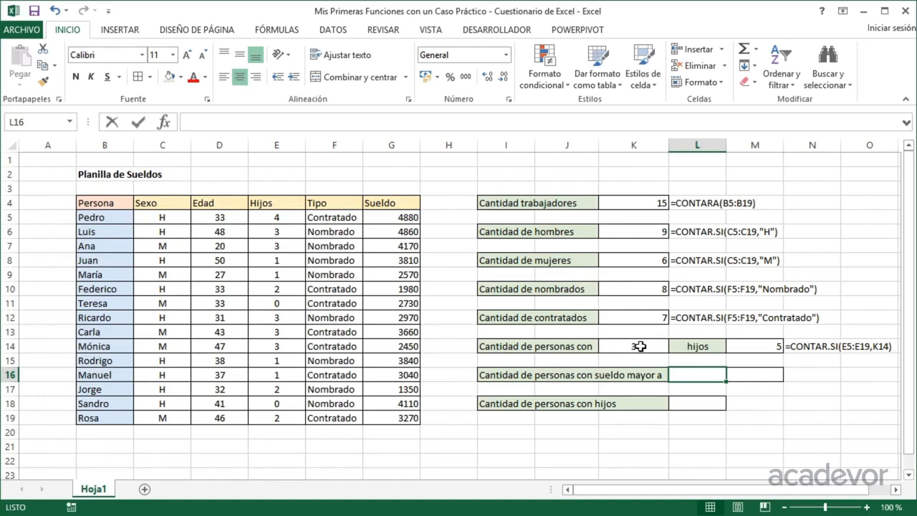
type("3000")
key("Return")
- Start a CONTAR.SI formula in M16 with the Sueldo values G5:G19 as its range
key("Up")
key("Right")
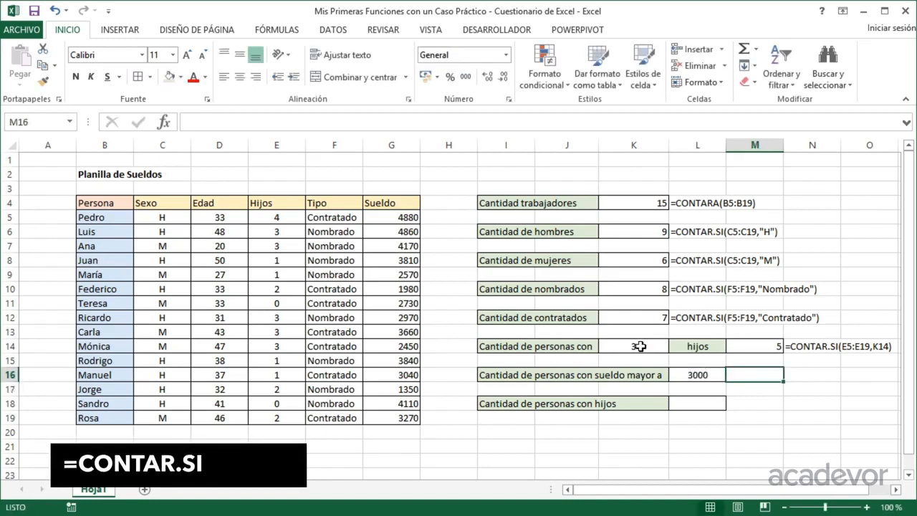
type("=CON")
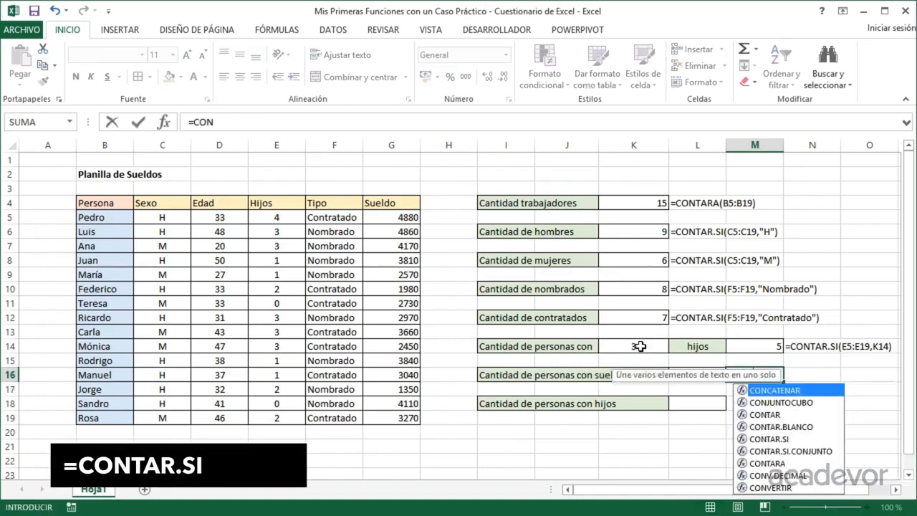
key("Down")
key("Down")
key("Down")
key("Down")
key("Tab")
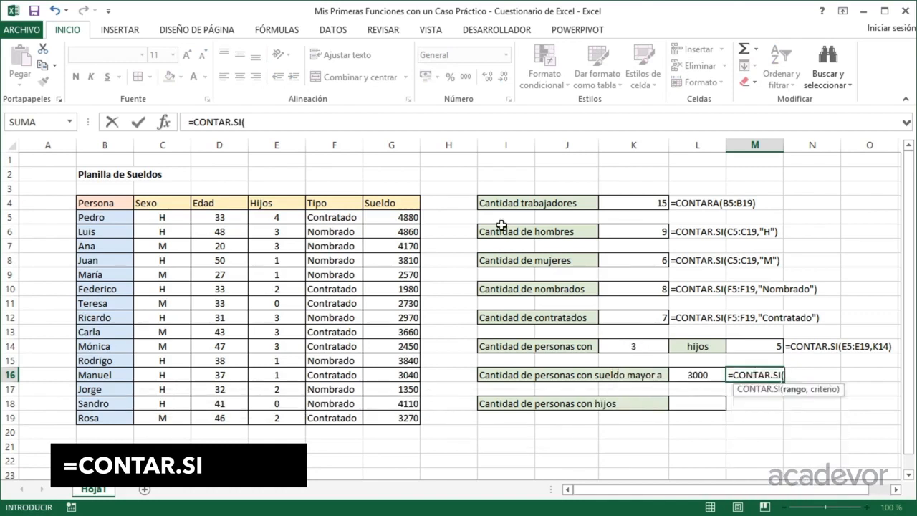
left_click_drag(407, 216, 395, 420)
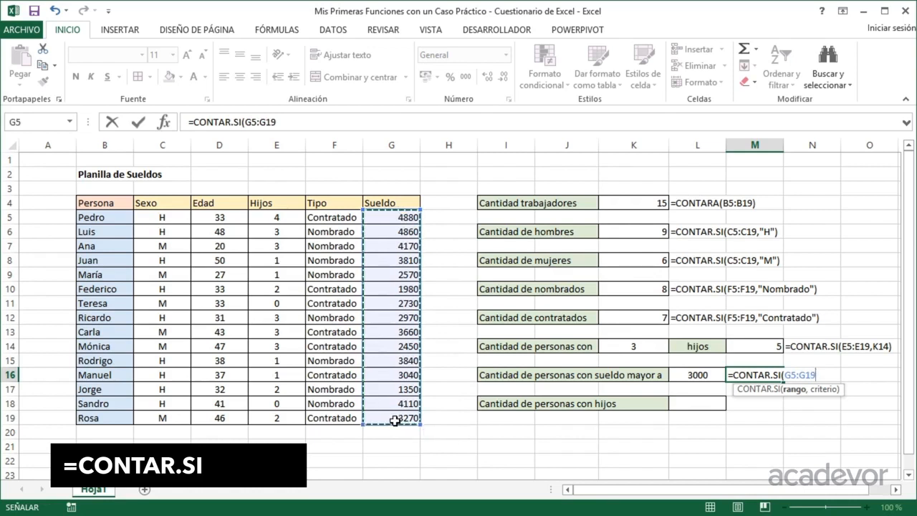
type(",")
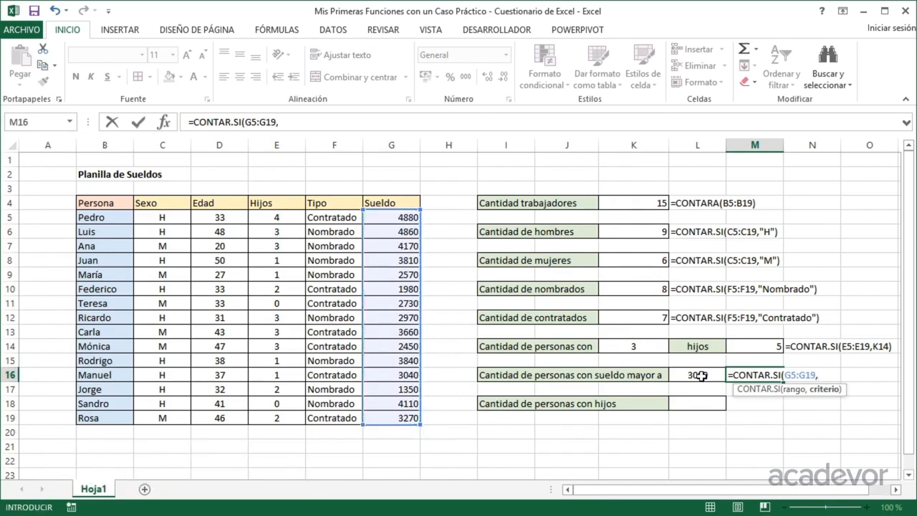
- Try to complete M16's formula with the unquoted criterion >3000, as =CONTAR.SI(G5:G19,>3000)
type("<")
key("BackSpace")
type(">3000)")
key("Return")
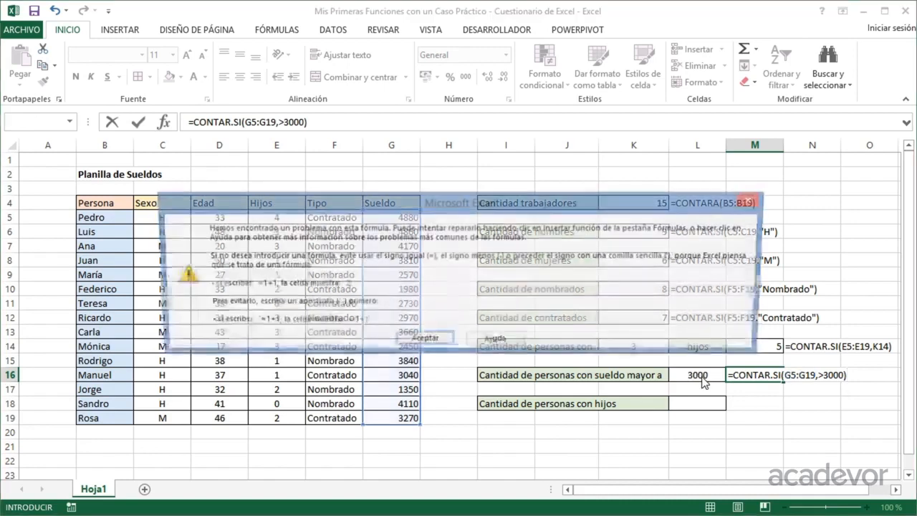
key("Return")
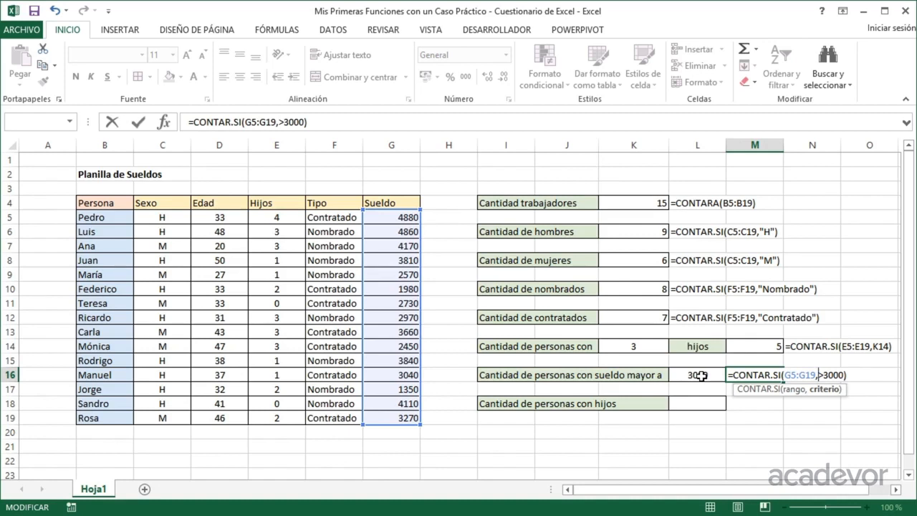
- Enclose the criterion in M16 in quotation marks so the formula reads =CONTAR.SI(G5:G19,">3000")
type("\"")
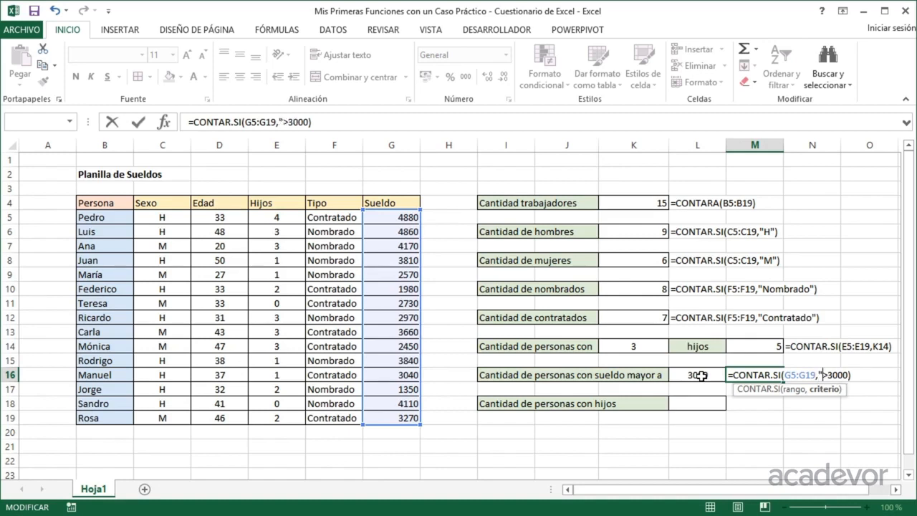
key("Right")
key("Right")
key("Right")
key("Right")
key("Right")
type("\"")
key("Return")
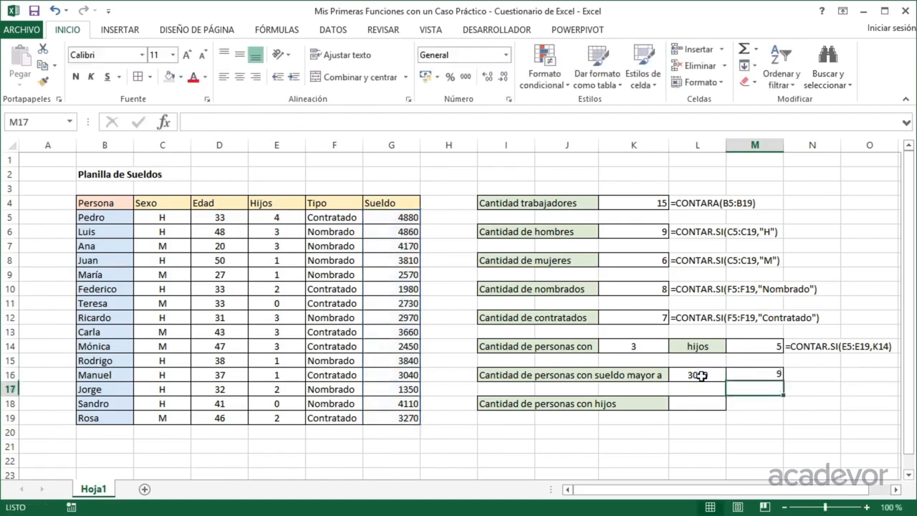
- Show M16's formula text in N16 with =FORMULATEXTO(M16)
key("Up")
key("Right")
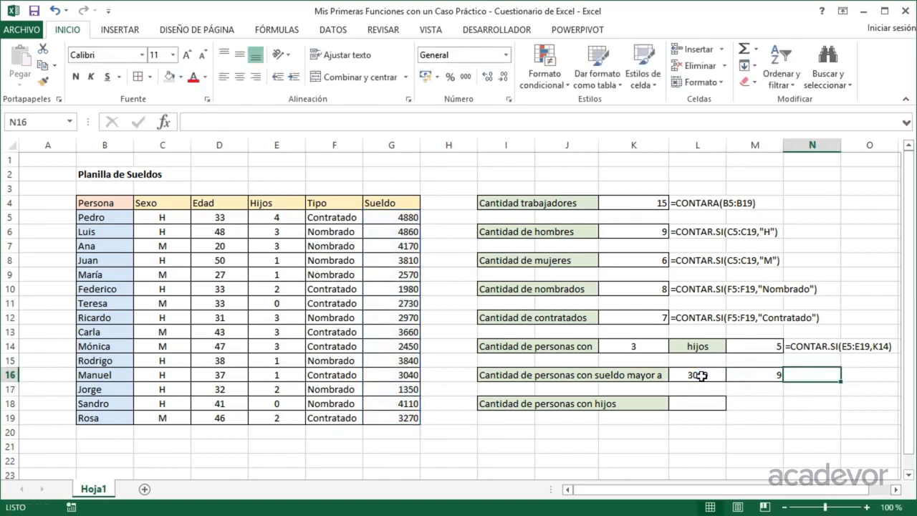
type("=CO")
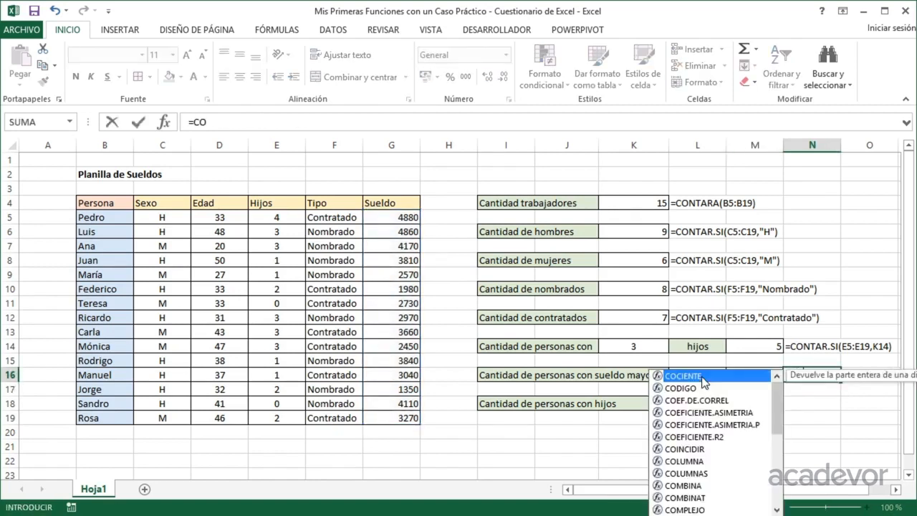
key("BackSpace")
key("BackSpace")
type("FO")
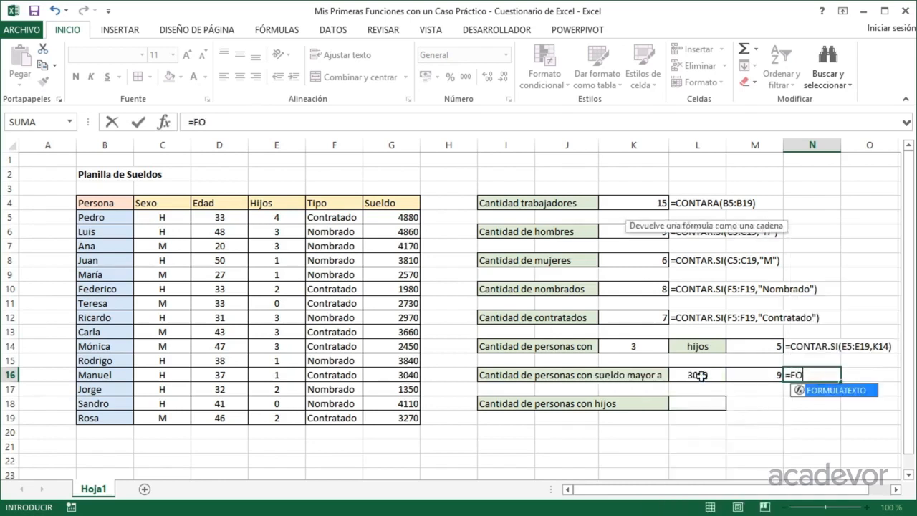
key("Tab")
key("Left")
key("Return")
key("Up")
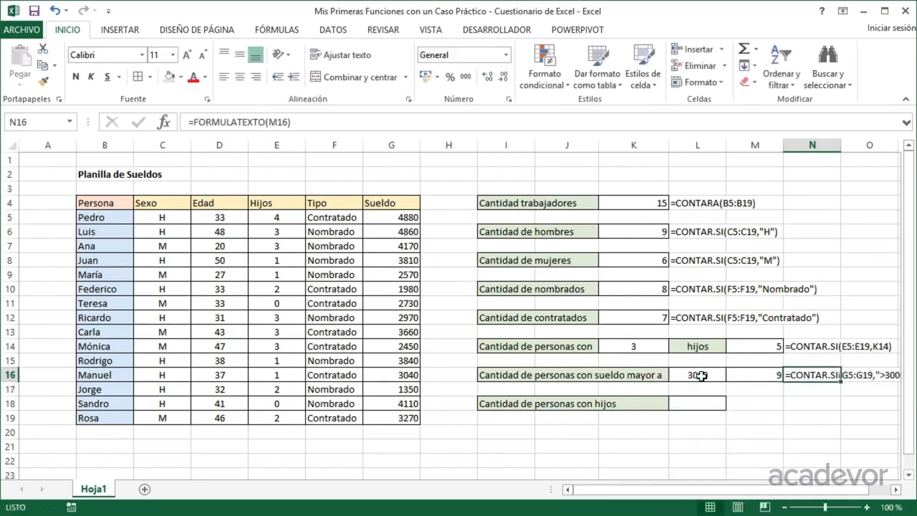
- Select all salaries above 3000 in the Sueldo column together to check the count in M16
key("Left")
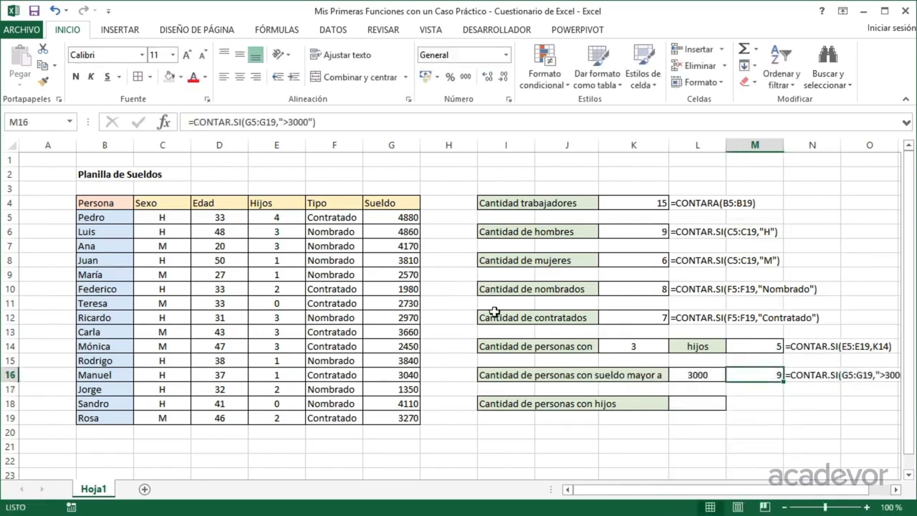
left_click_drag(382, 217, 383, 261)
left_click(386, 331, "ctrl")
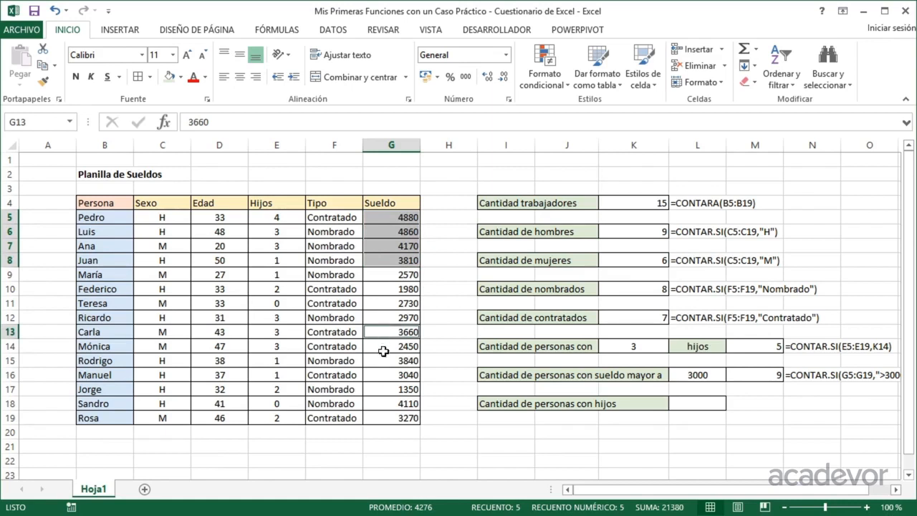
left_click(383, 360, "ctrl")
left_click(380, 375, "ctrl")
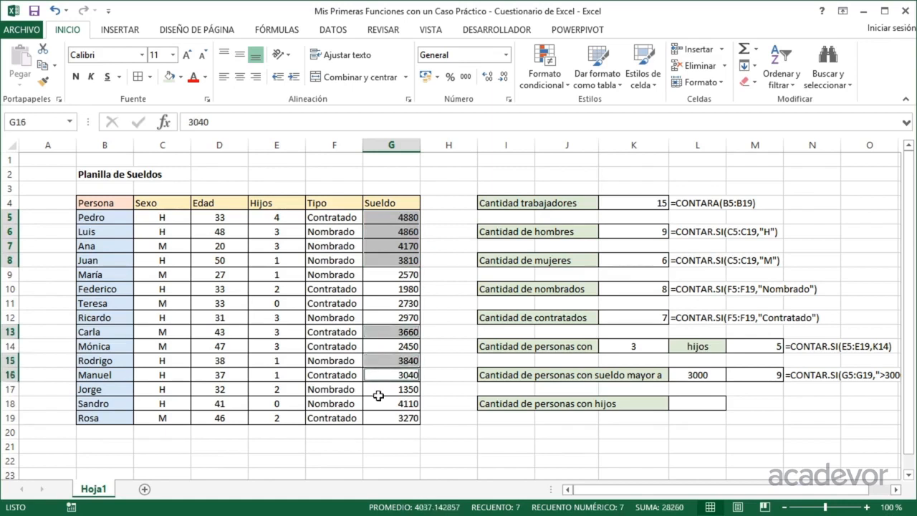
left_click(382, 404, "ctrl")
left_click(384, 418, "ctrl")
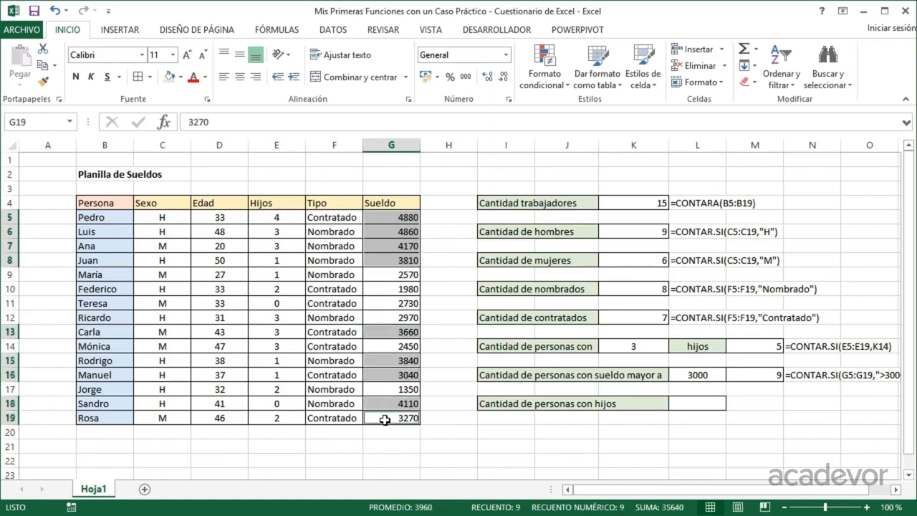
left_click(695, 375)
type("3000")
double_click(765, 375)
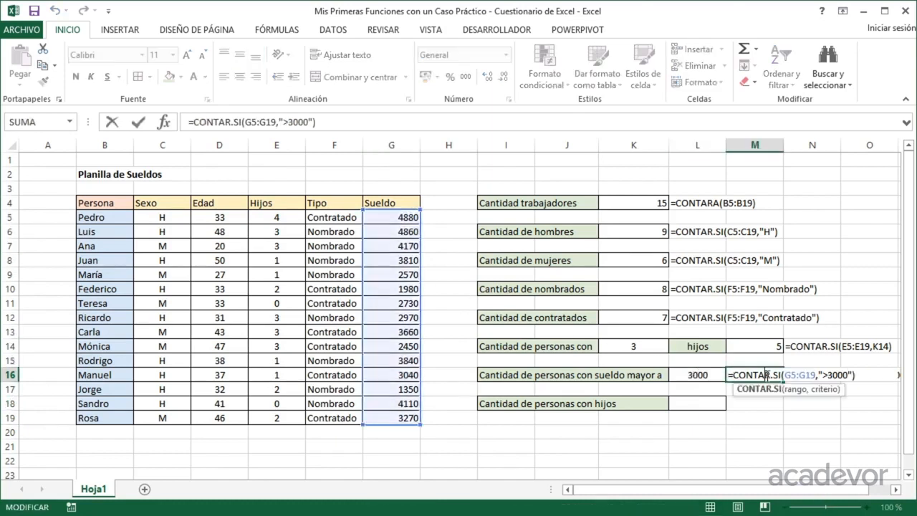
key("Escape")
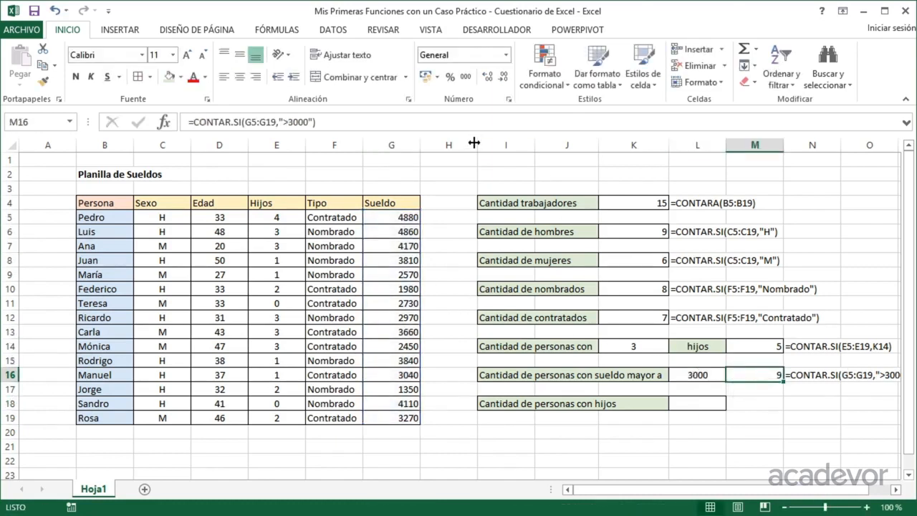
- Narrow the empty column H so the formula text in N16 fits in view
left_click_drag(474, 145, 449, 148)
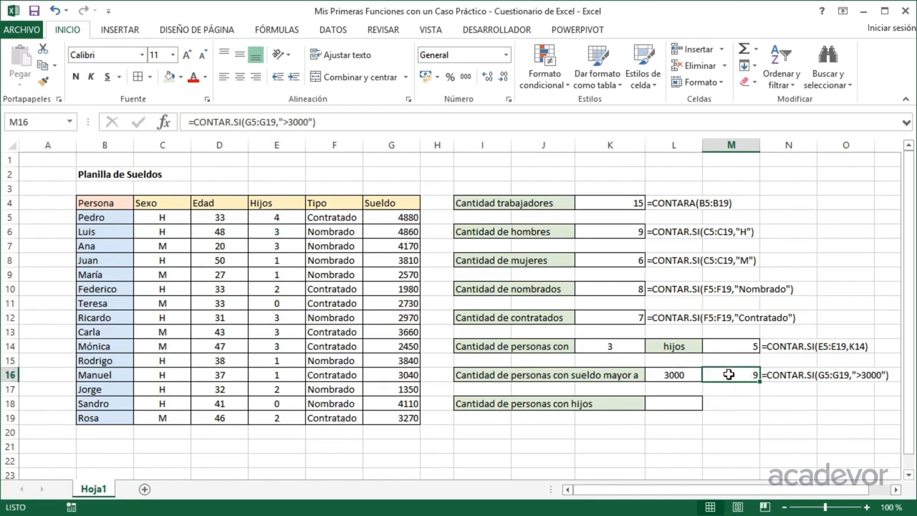
- Replace the fixed 3000 in M16's criterion with a joined reference to L16, giving =CONTAR.SI(G5:G19,">"&L16)
double_click(730, 374)
key("Right")
key("Right")
key("Right")
key("Right")
key("Right")
key("Right")
key("Right")
key("Right")
key("Right")
key("Right")
key("Right")
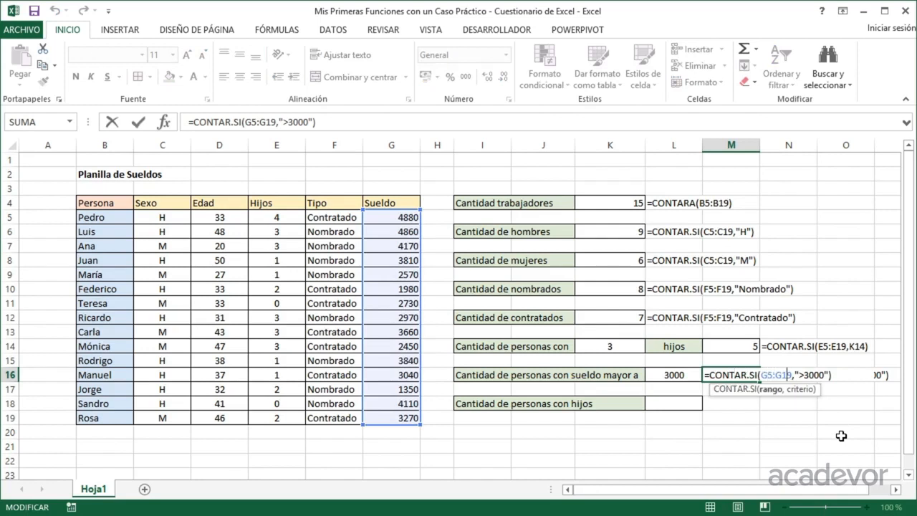
key("Right")
key("Right")
key("Right")
key("Right")
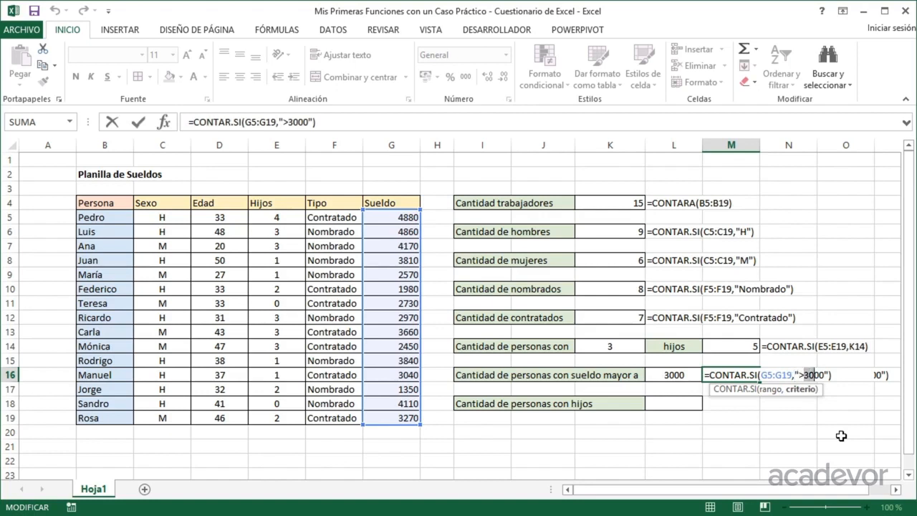
key("shift+Right")
key("shift+Right")
key("shift+Right")
key("shift+Right")
key("Delete")
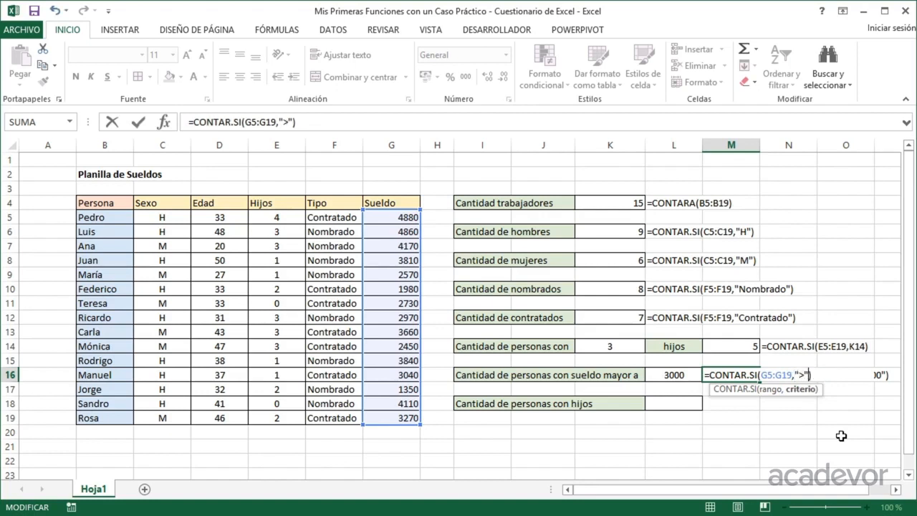
type("&")
left_click(673, 373)
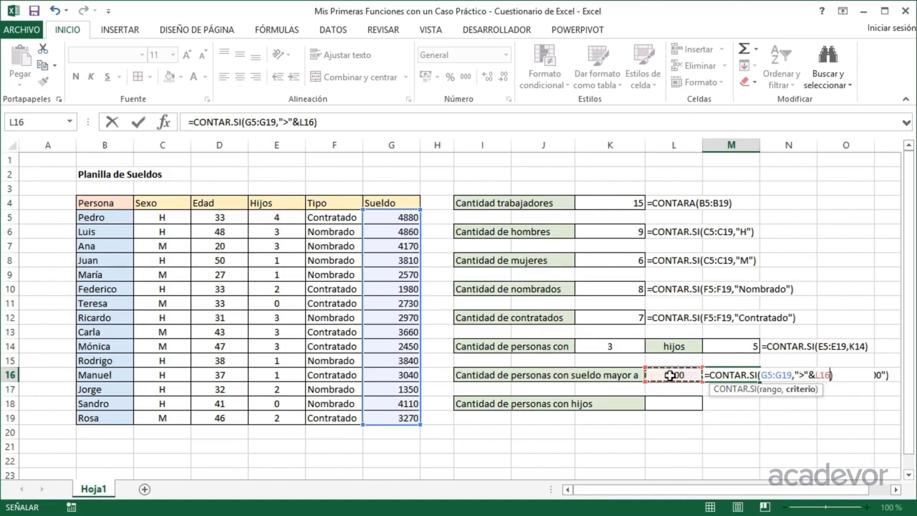
key("Return")
key("Up")
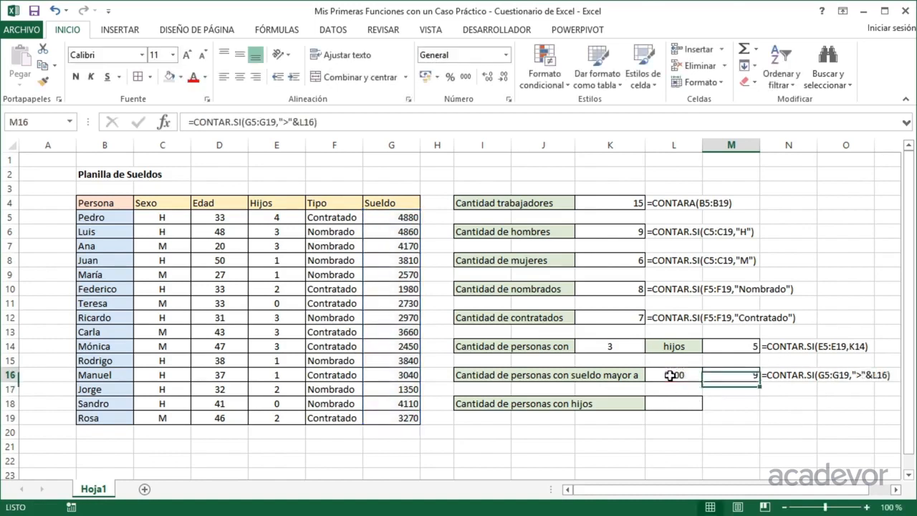
- Set the salary threshold in L16 to 4000 to test the linked criterion
left_click(670, 375)
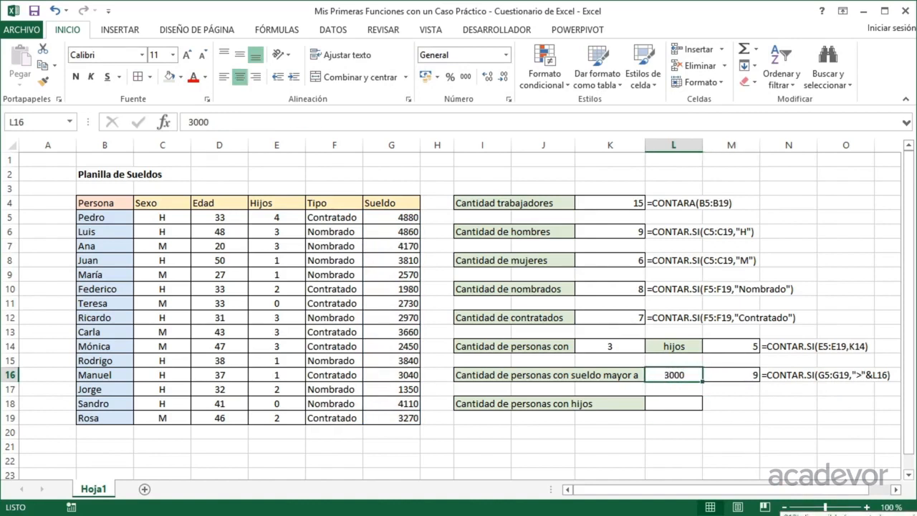
type("400")
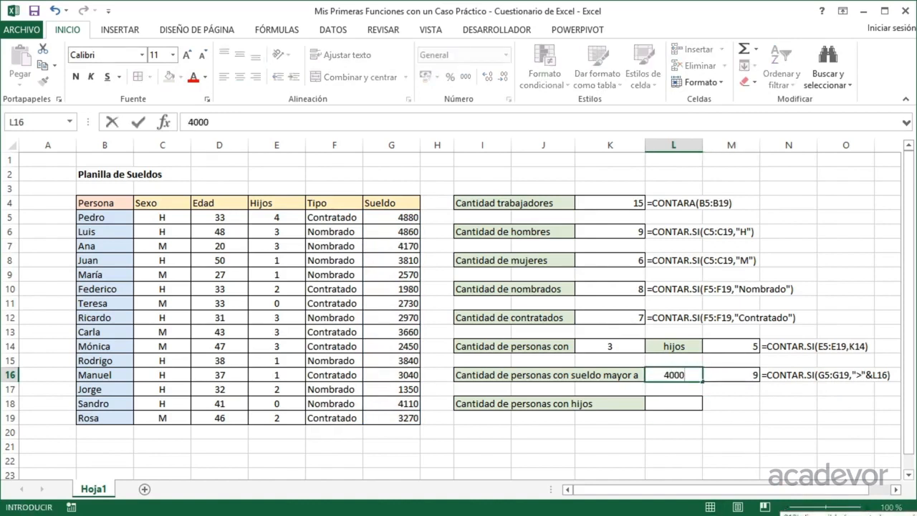
key("Return")
- Change the salary threshold in L16 to 1000
key("Up")
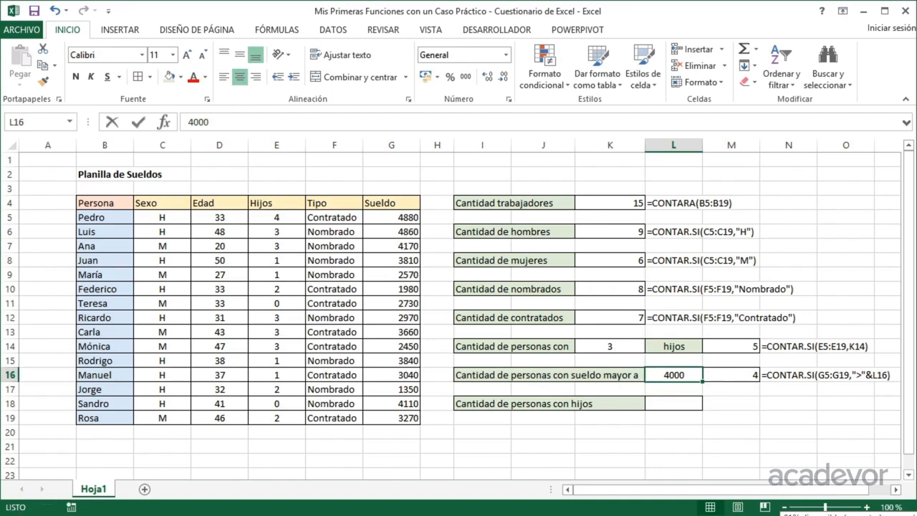
type("1000")
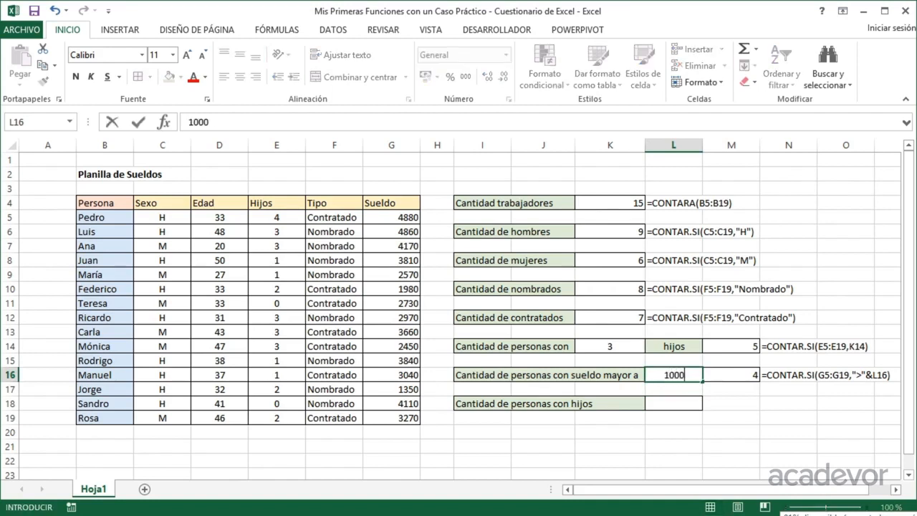
key("Return")
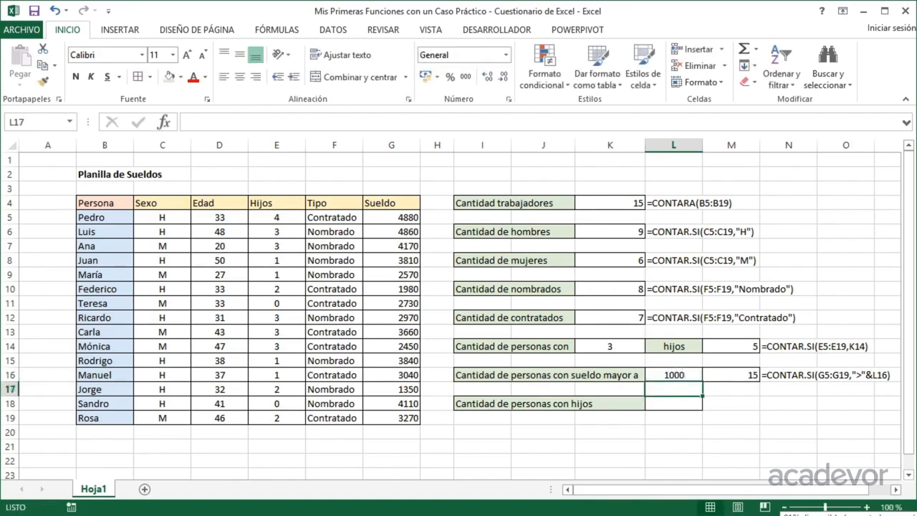
- Set the salary threshold in L16 to 4500 and check the linked count in M16
left_click(673, 374)
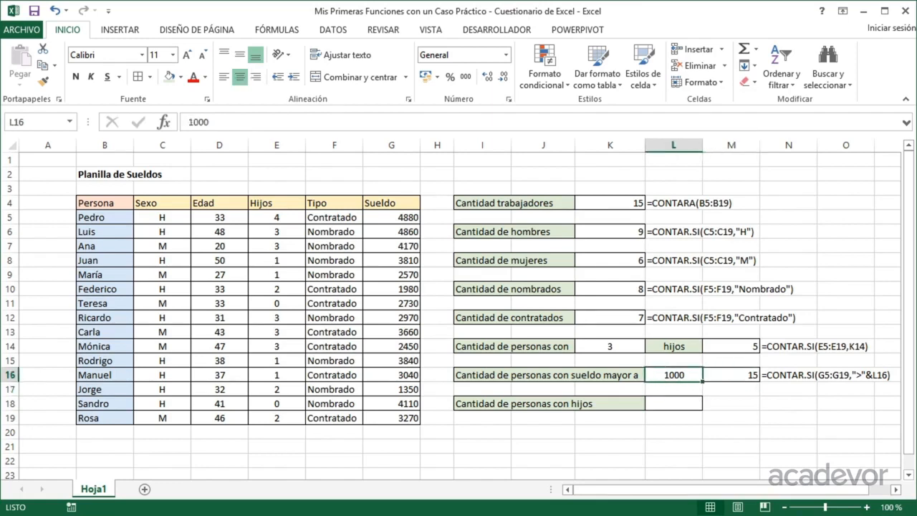
type("4500")
key("Return")
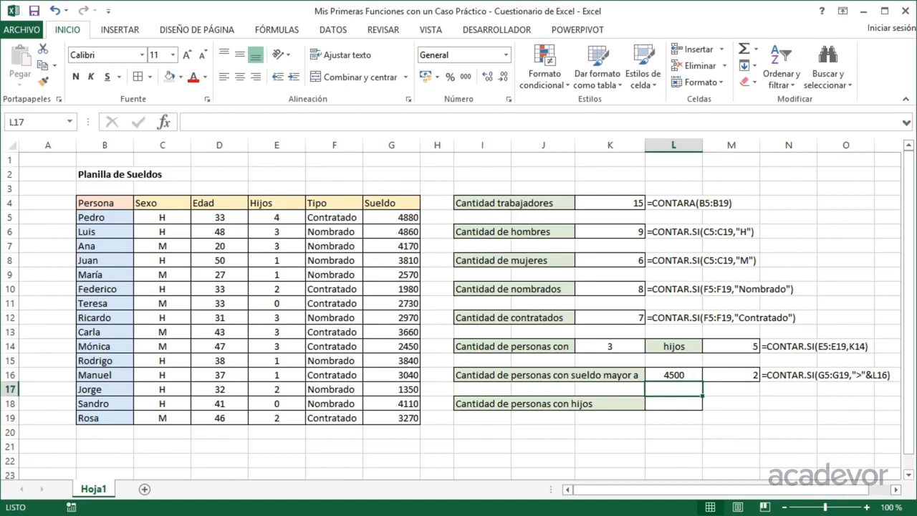
left_click(673, 374)
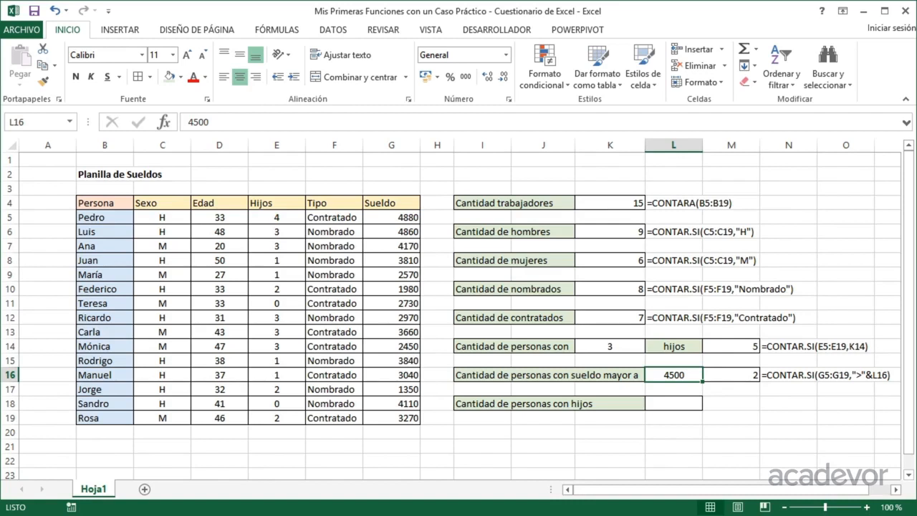
left_click(731, 375)
- Move the "Cantidad de personas con hijos" row, together with the blank row above it, down one row to start at I18
left_click(673, 389)
left_click(482, 389)
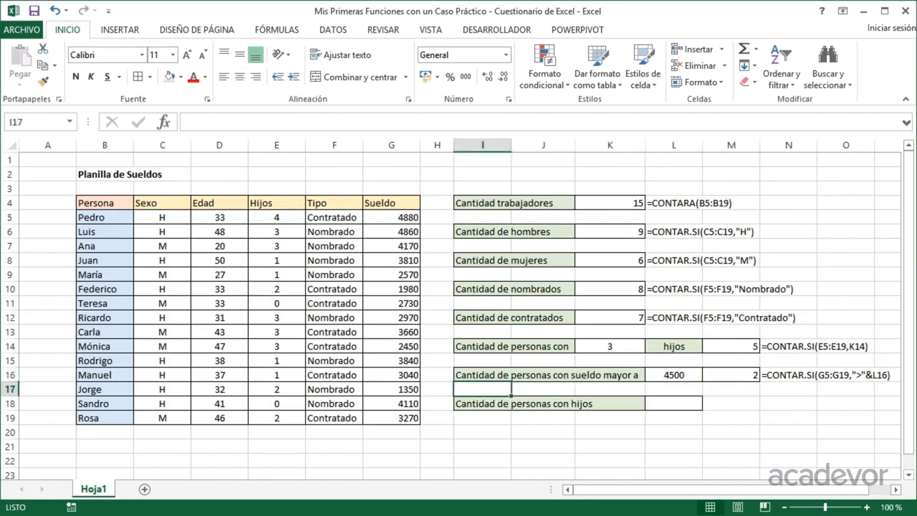
left_click_drag(482, 389, 701, 409)
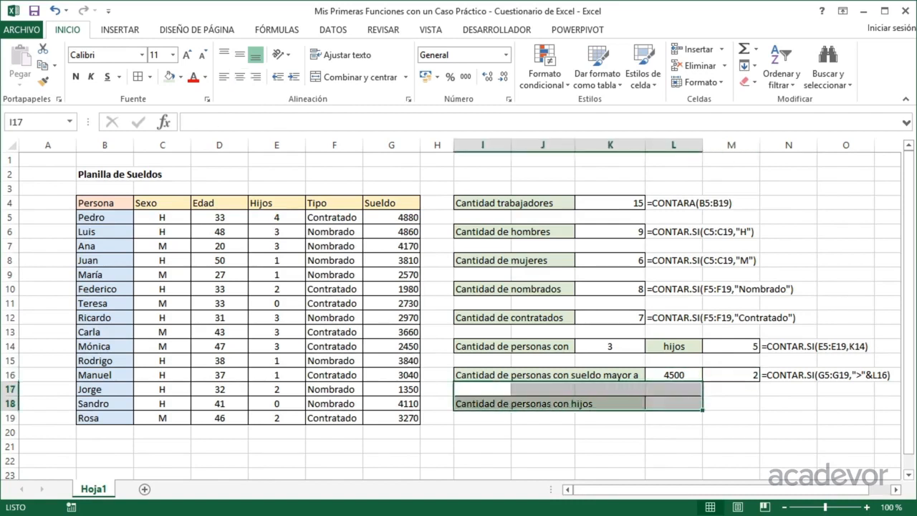
key("ctrl+x")
left_click(482, 403)
key("ctrl+v")
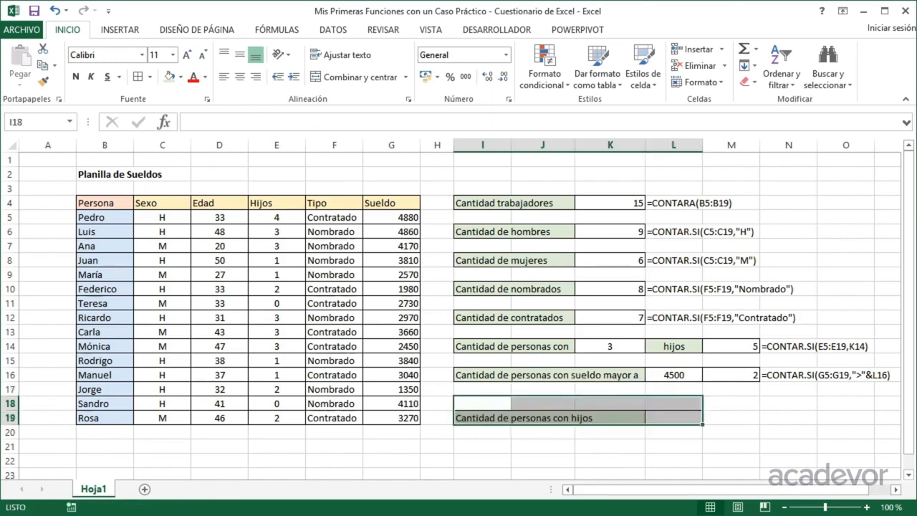
- Duplicate the salary count row I16:M16 into row 17
left_click(482, 388)
left_click_drag(482, 374, 731, 374)
key("ctrl+c")
left_click(505, 389)
key("Return")
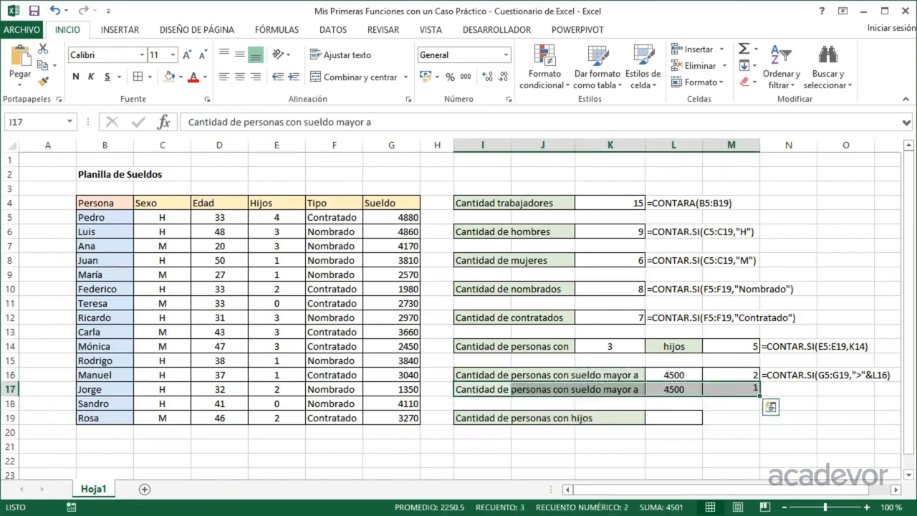
- Replace M16's linked criterion with a fixed value, giving =CONTAR.SI(G5:G19,">4500")
left_click(511, 389)
key("Right")
key("Right")
key("Right")
key("Up")
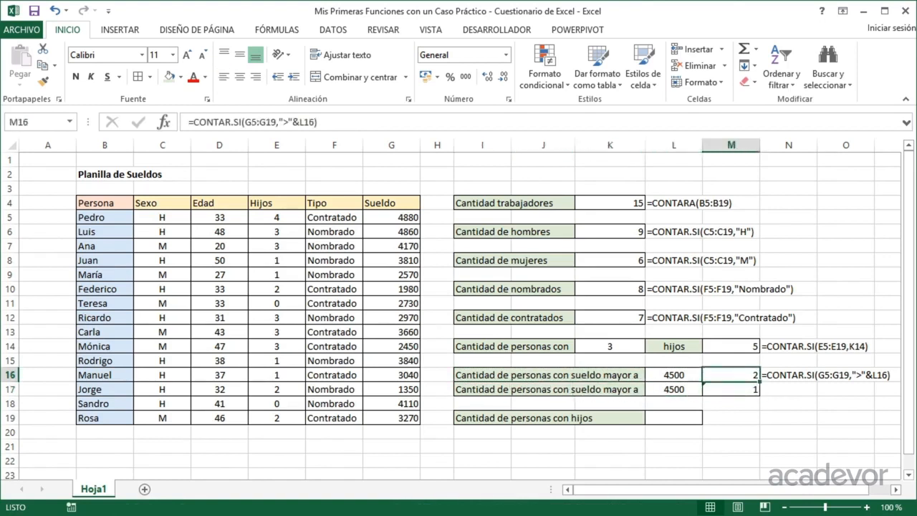
key("F2")
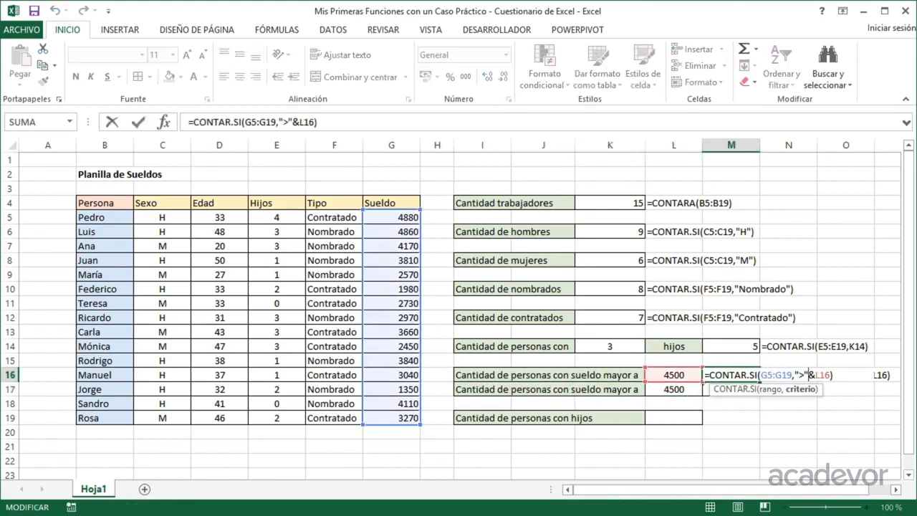
key("shift+Right")
key("shift+Right")
key("shift+Right")
key("shift+Right")
type("4500")
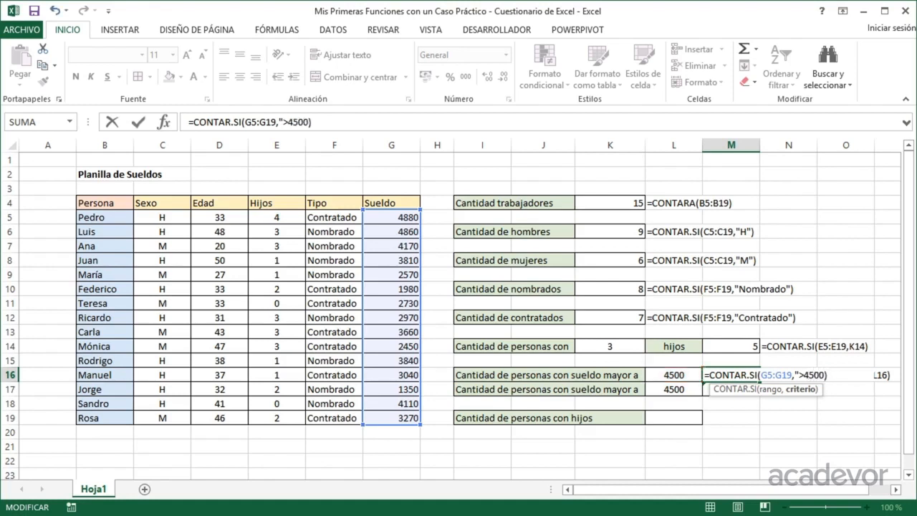
type("\"")
key("Return")
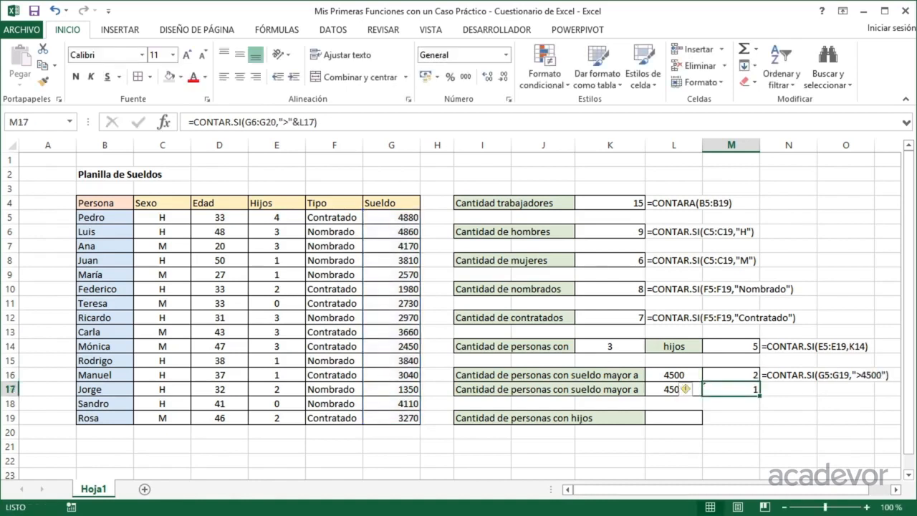
key("F2")
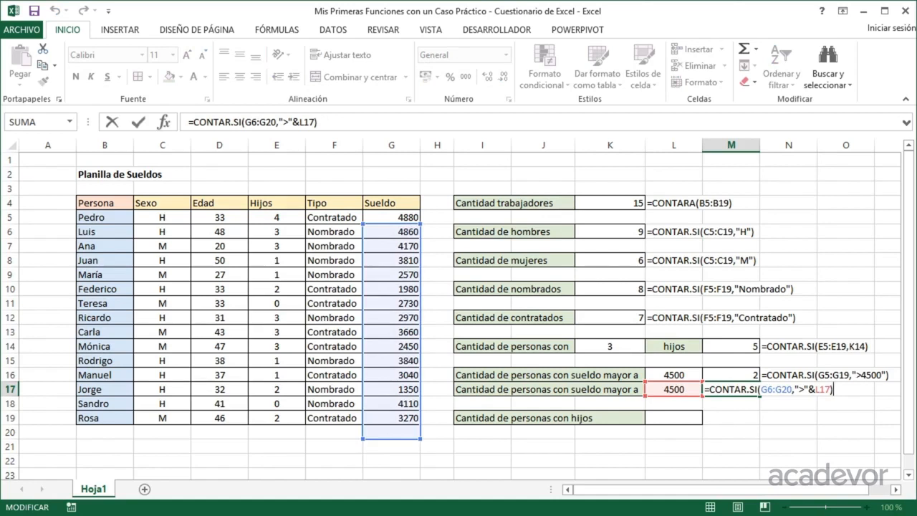
key("Left")
key("Left")
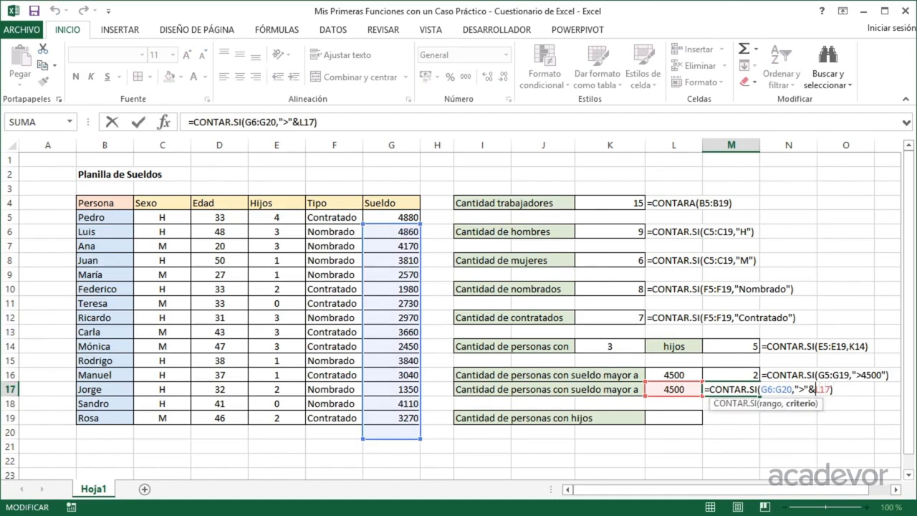
key("Left")
key("Left")
key("Left")
key("Return")
- Copy the formula text cell N16 into N17 for the duplicated salary count
key("Up")
key("Up")
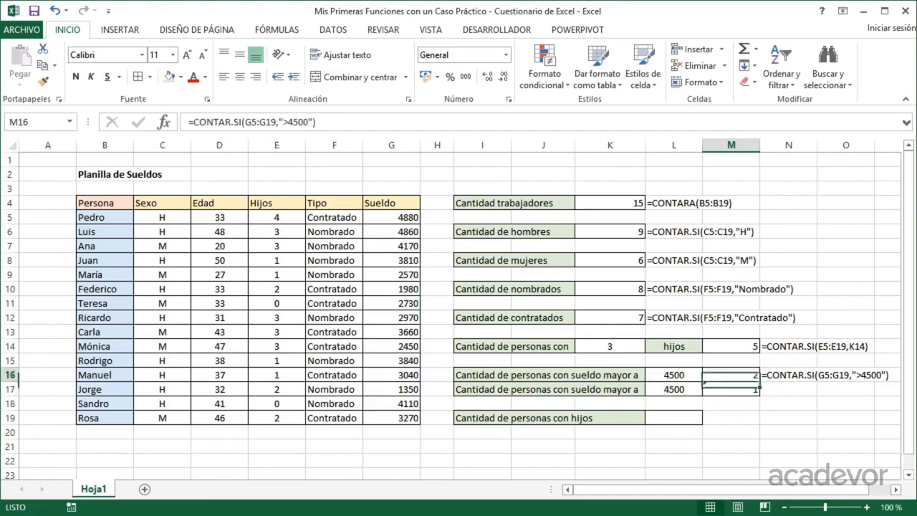
key("Right")
key("ctrl+c")
key("Down")
key("ctrl+v")
key("Escape")
key("Left")
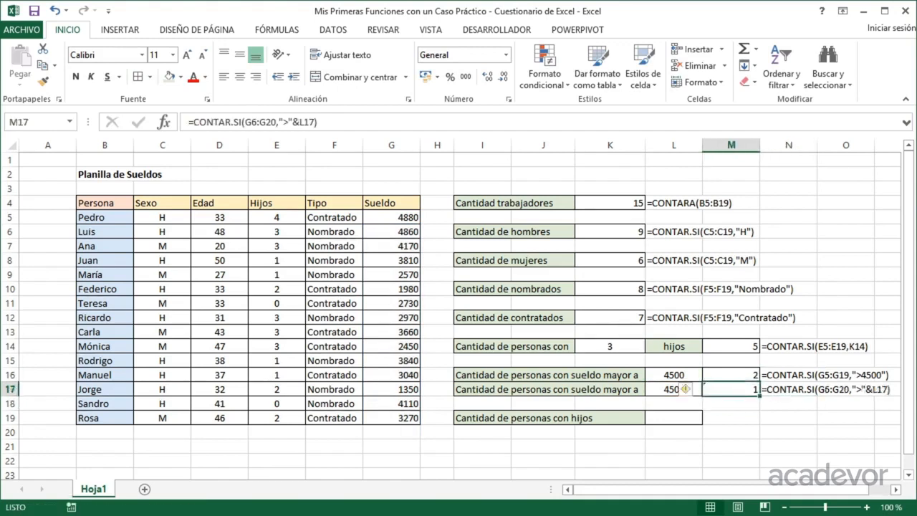
- Correct the counted range in M17 to G5:G19, keeping the criterion ">"&L17, and compare it with M16
key("F2")
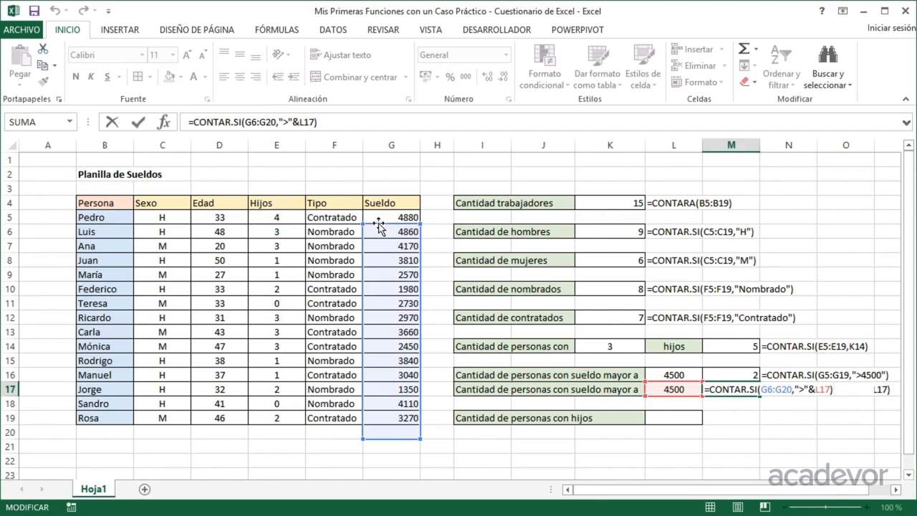
left_click_drag(378, 229, 379, 217)
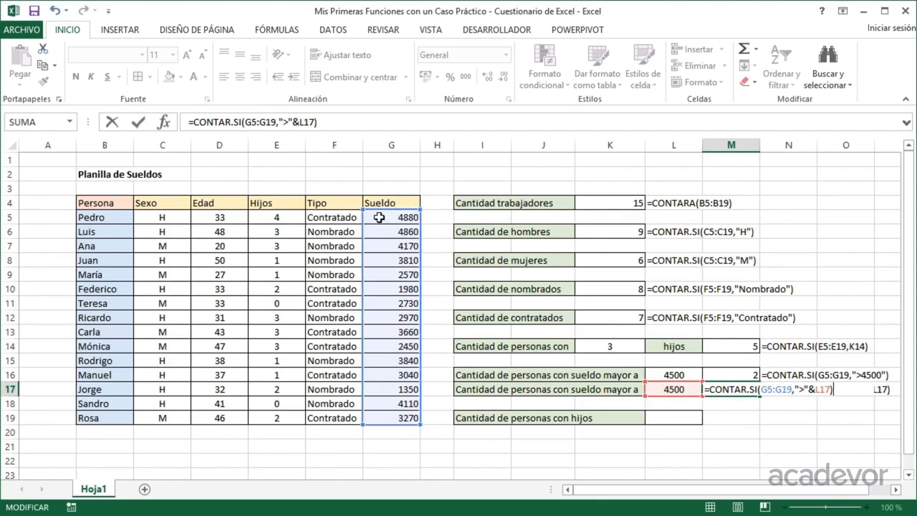
key("Return")
key("Up")
key("Up")
key("Down")
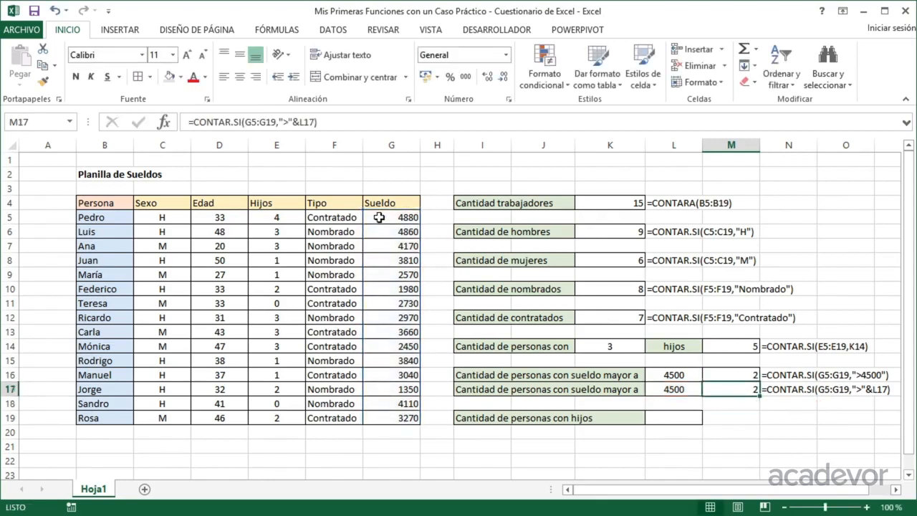
key("Up")
key("Down")
key("Up")
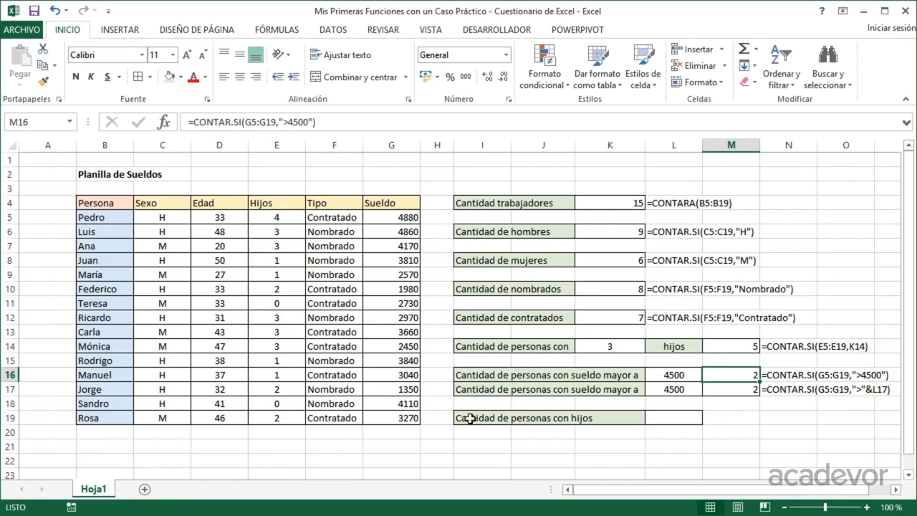
- Count the people with children in L19 with =CONTAR.SI(E5:E19,">0")
left_click(671, 419)
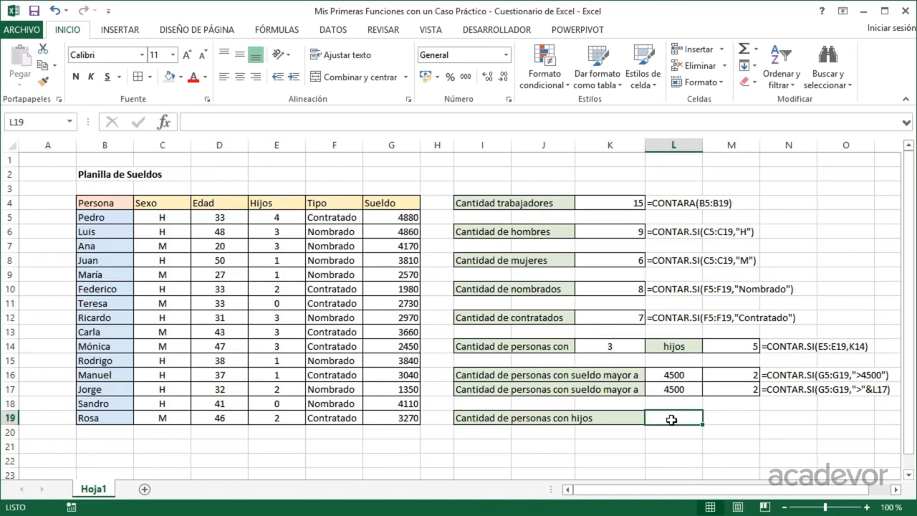
type("=")
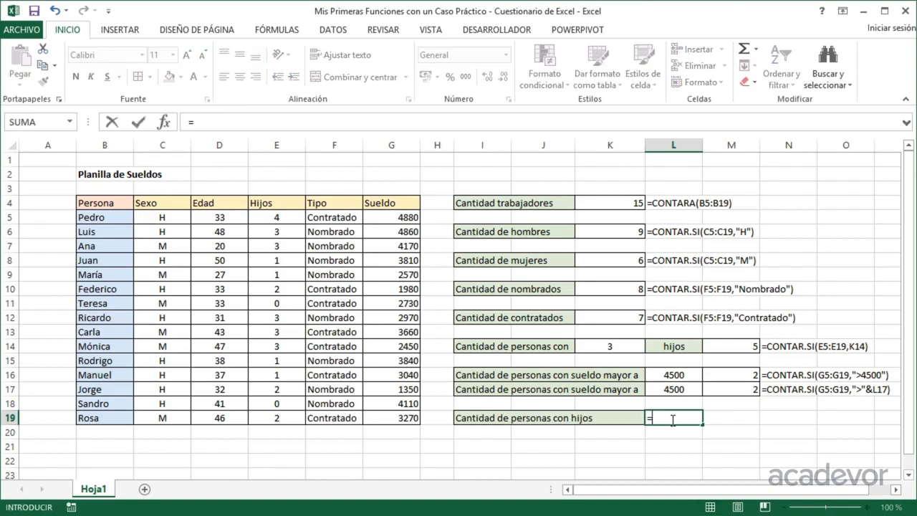
type("CON")
key("Down")
key("Down")
key("Down")
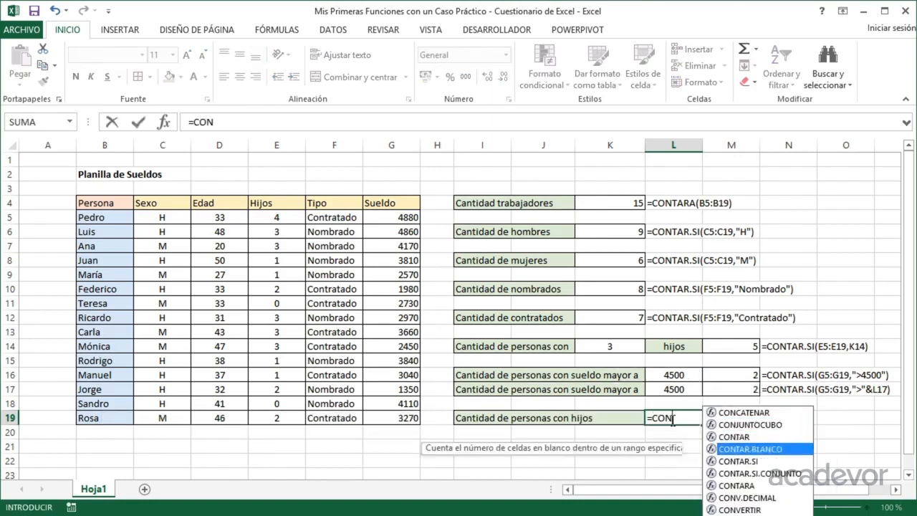
key("Tab")
left_click_drag(275, 217, 279, 411)
type(",")
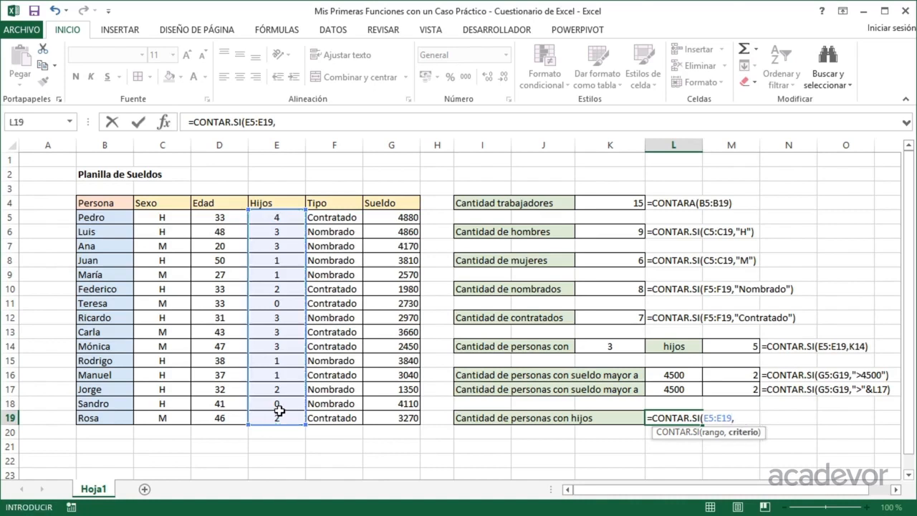
type("\">0\")")
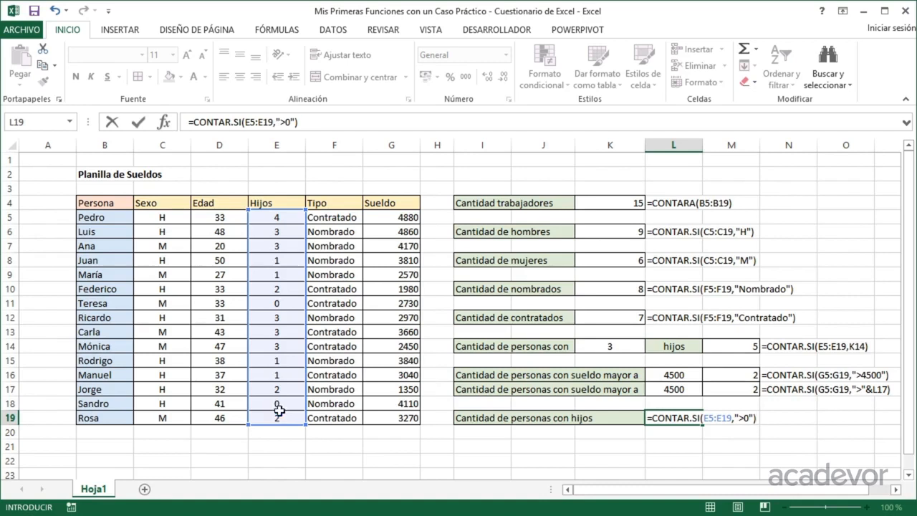
key("Return")
- Show L19's formula as text in M19 with a formula-text function
key("Up")
key("Right")
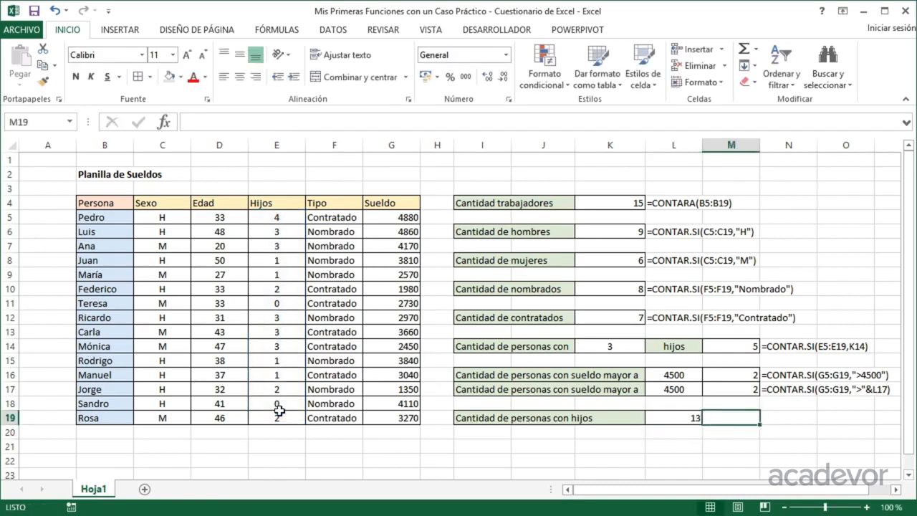
type("=FOR")
key("Tab")
key("Left")
key("Return")
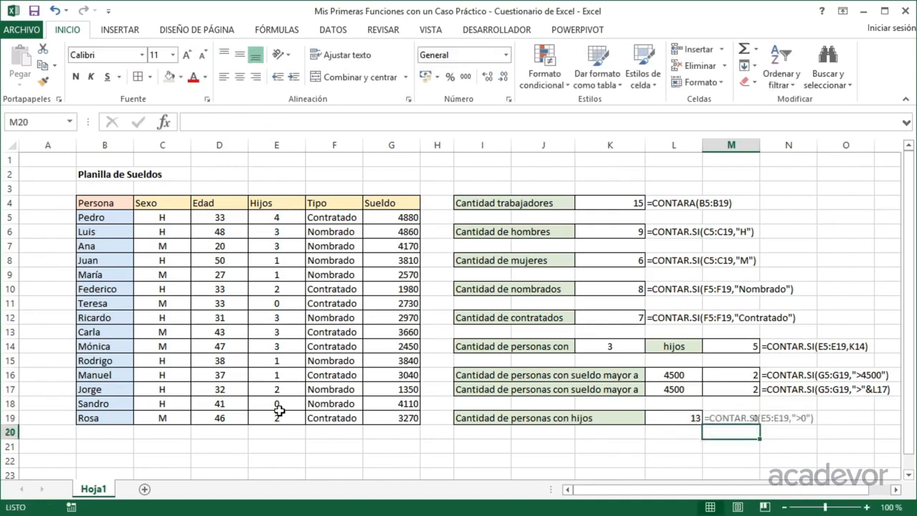
key("Left")
key("Left")
key("Down")
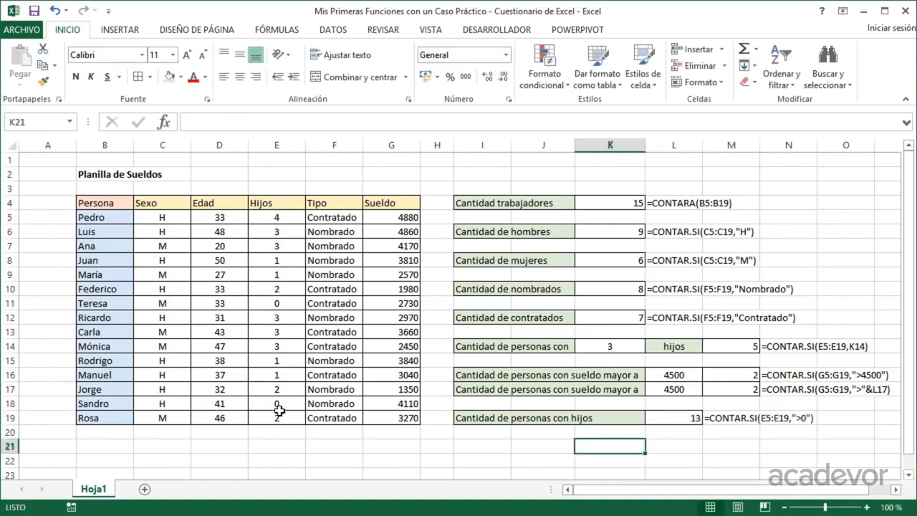